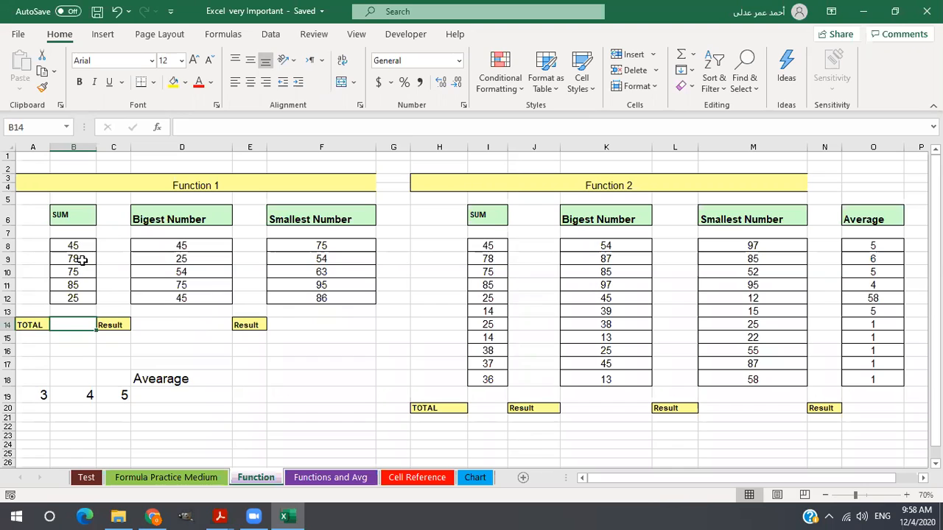
Try to total the Function 1 SUM column in B14 by adding cells B8 through B12 one by one.
type("=")
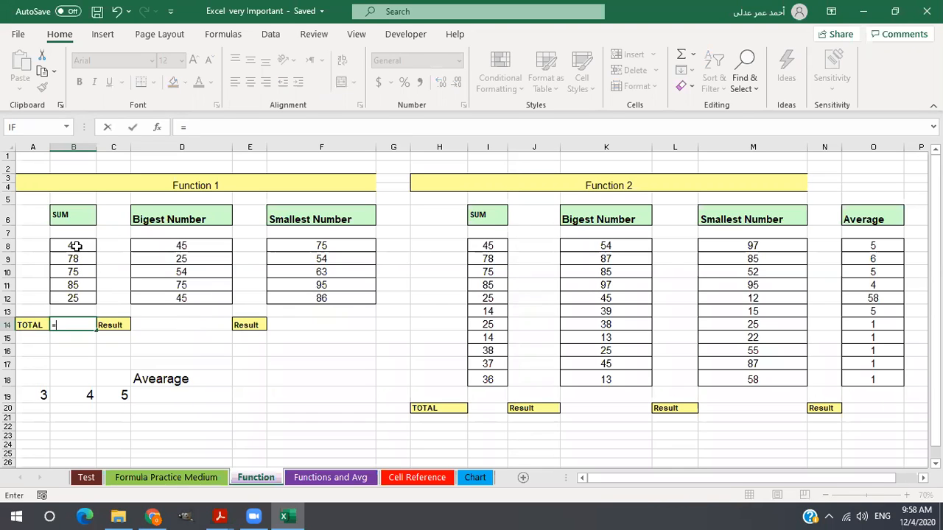
left_click(76, 246)
type("+")
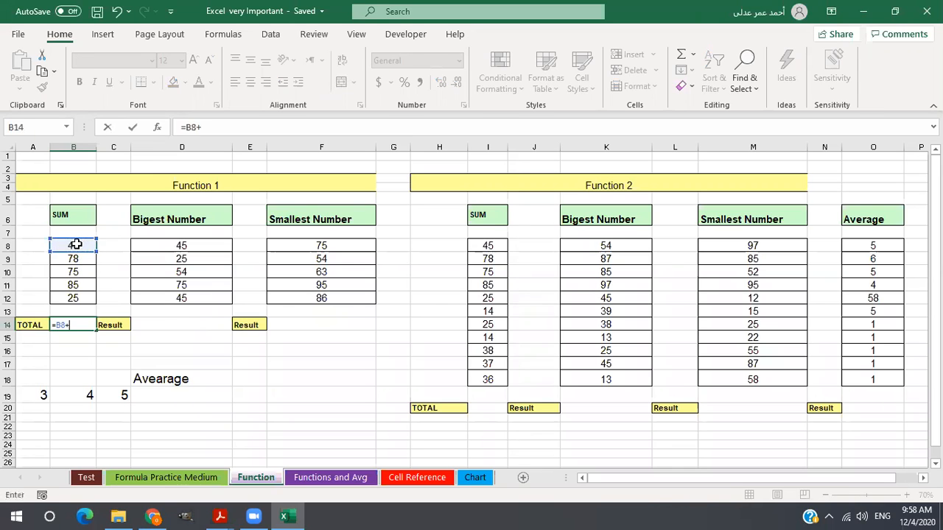
left_click(75, 258)
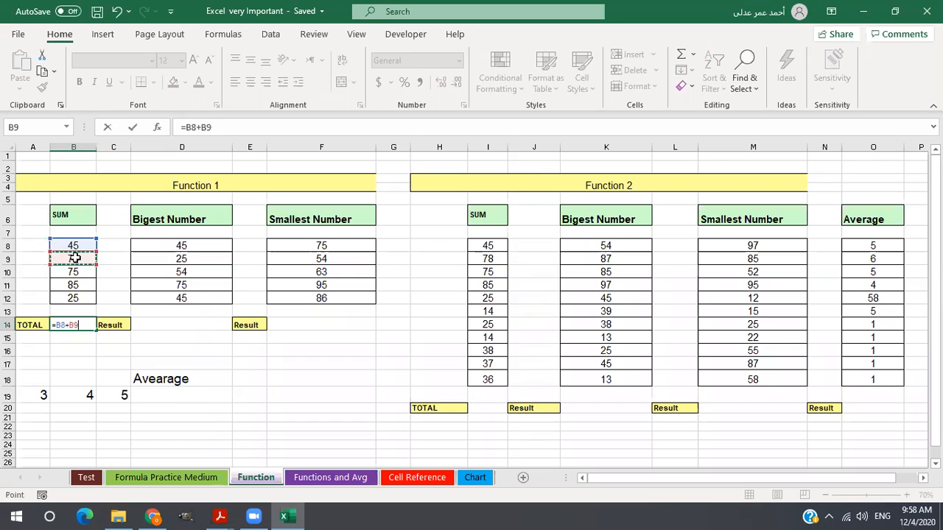
type("+")
left_click(75, 271)
type("+")
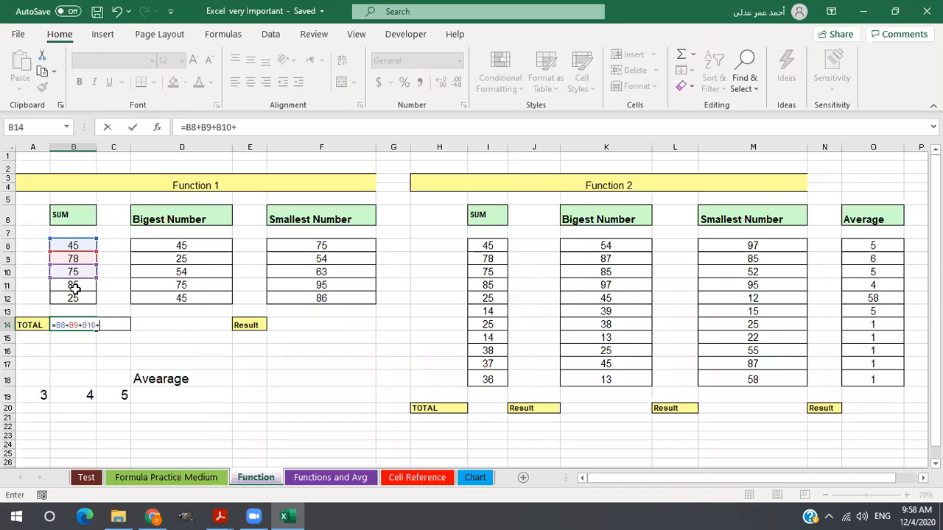
left_click(76, 286)
type("+")
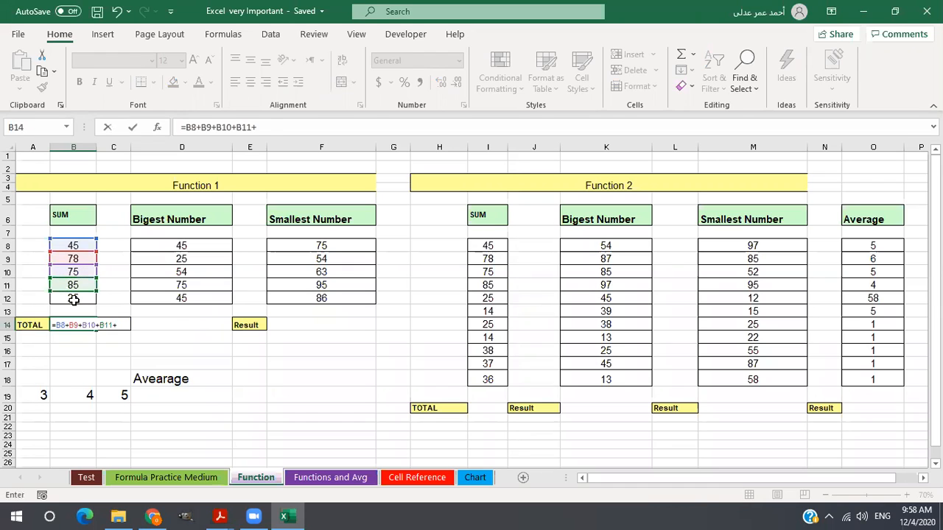
left_click(74, 300)
type("+")
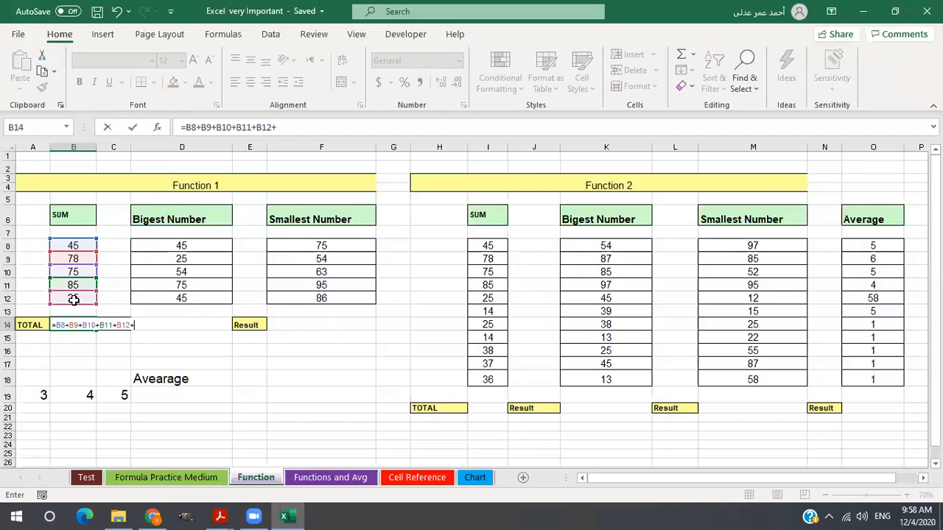
Erase the unfinished addition formula from the Function 1 TOTAL cell B14.
key("BackSpace")
key("BackSpace")
key("BackSpace")
key("BackSpace")
key("BackSpace")
key("BackSpace")
key("BackSpace")
key("BackSpace")
key("BackSpace")
key("BackSpace")
key("BackSpace")
key("BackSpace")
key("BackSpace")
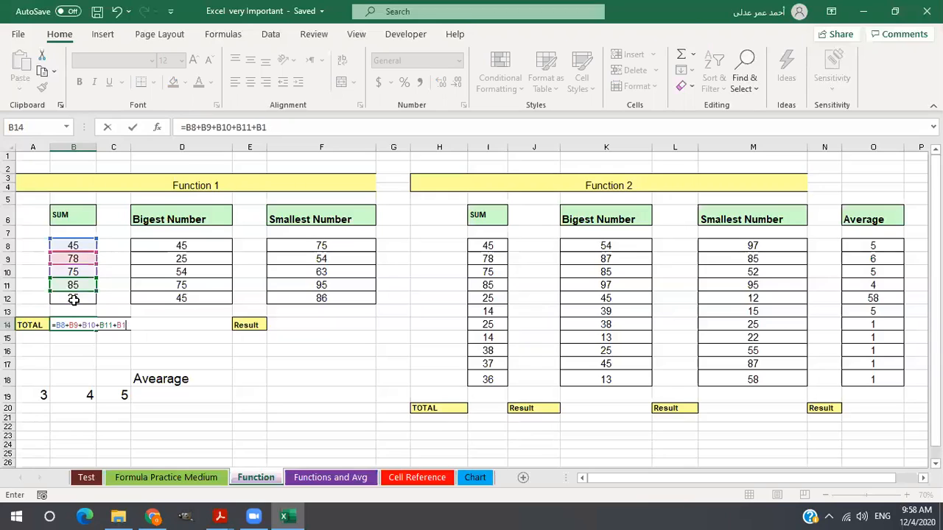
key("BackSpace")
key("BackSpace")
key("BackSpace")
key("BackSpace")
key("BackSpace")
key("BackSpace")
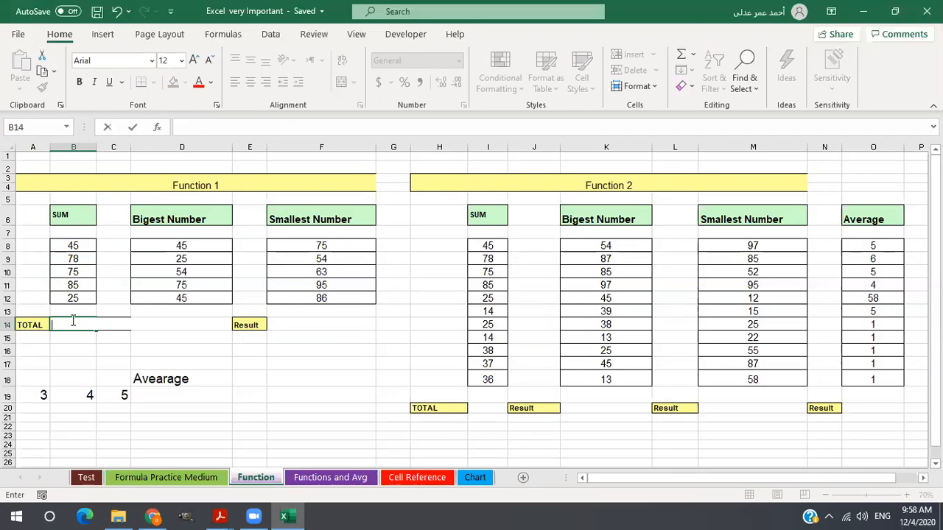
Total the Function 1 SUM column in B14 with the SUM function over B8:B12.
type("=")
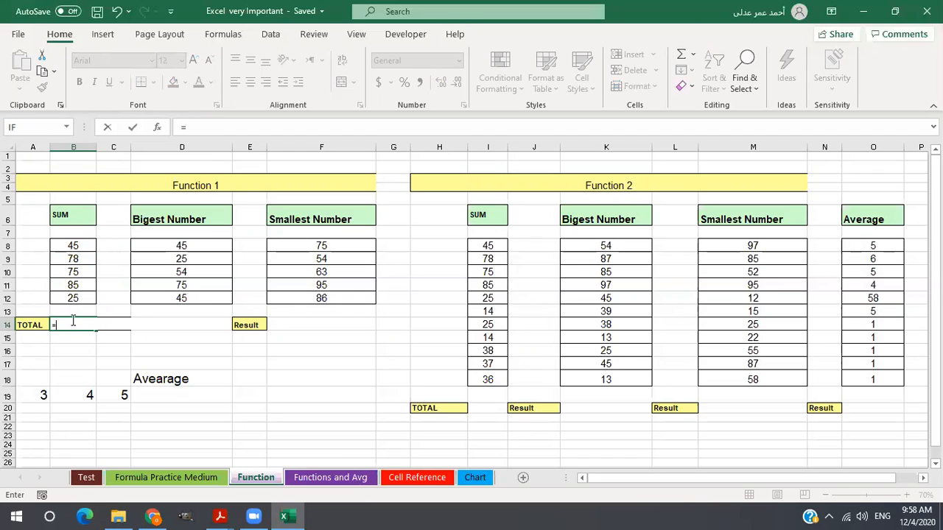
type("sum")
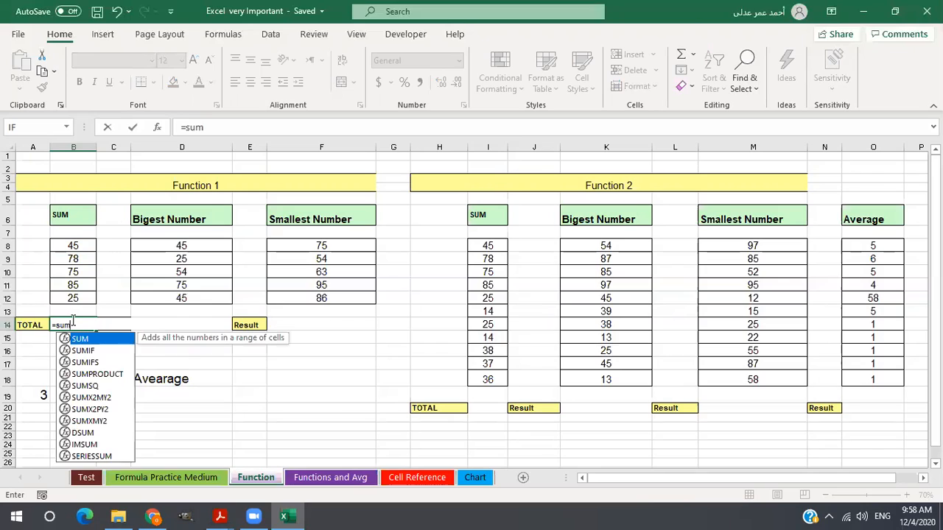
type("(")
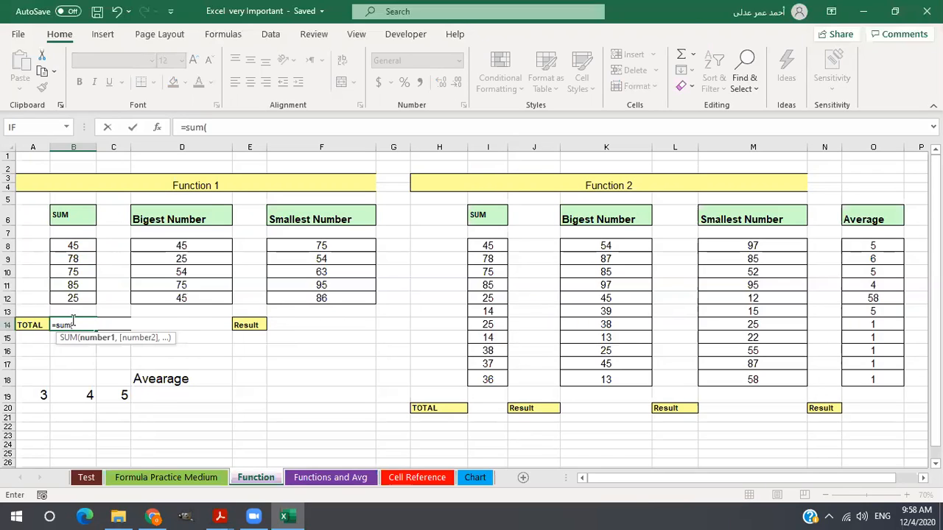
left_click(77, 245)
left_click_drag(77, 245, 76, 293)
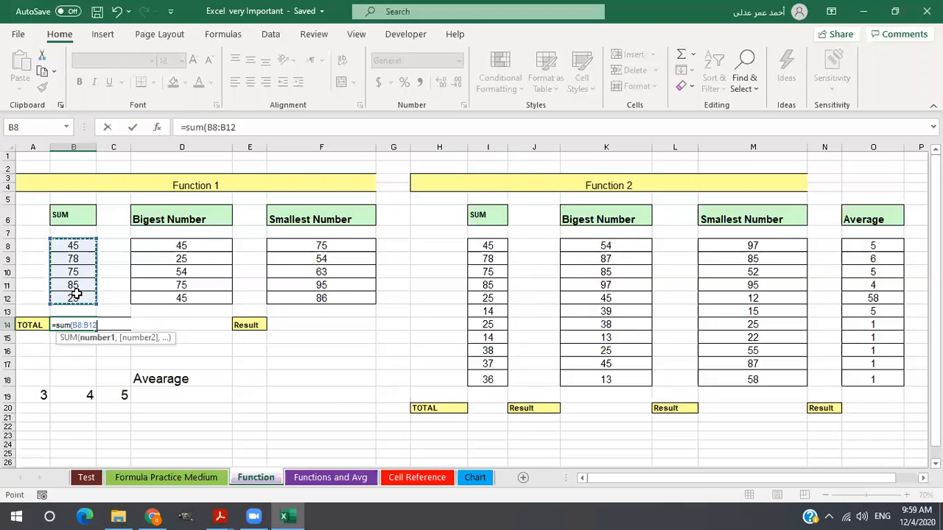
key("Return")
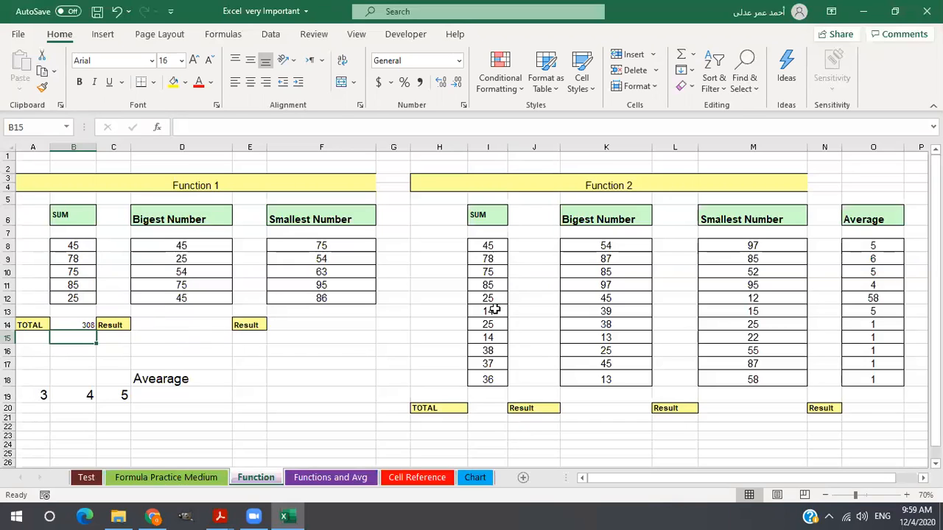
Total the Function 2 SUM column in I20 with a hand-entered SUM function over I8:I18.
left_click(479, 407)
type("=")
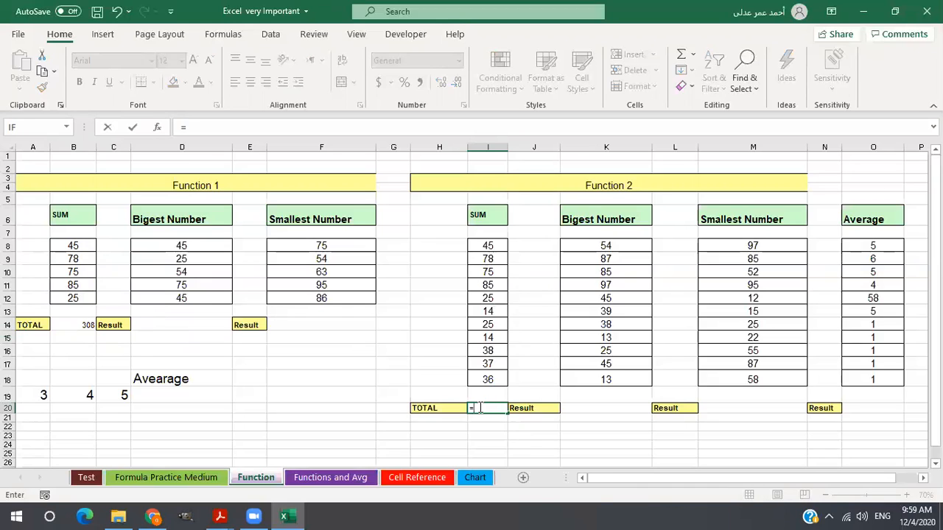
type("sum")
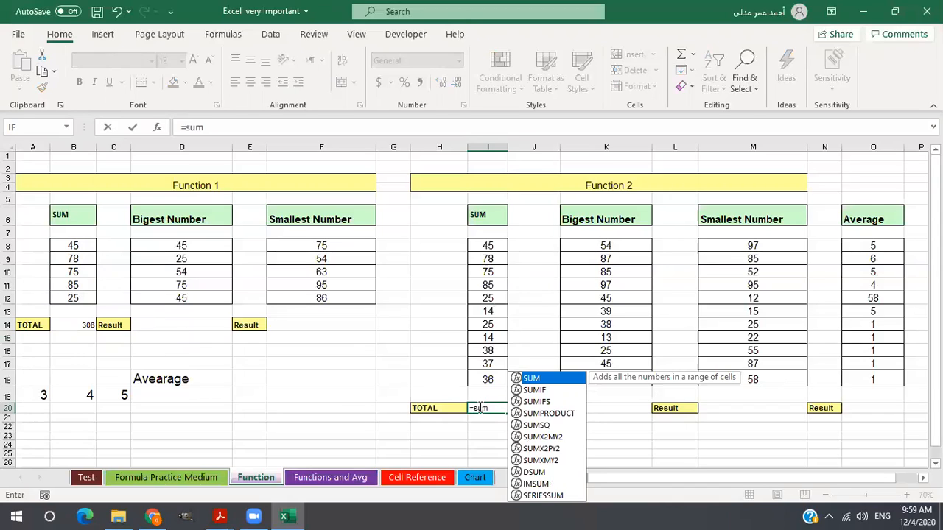
type("(")
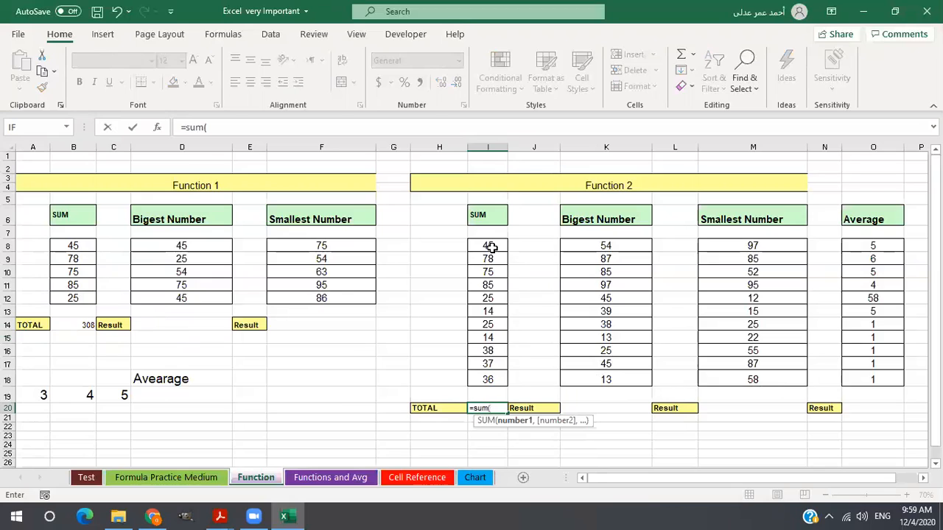
left_click_drag(488, 246, 487, 372)
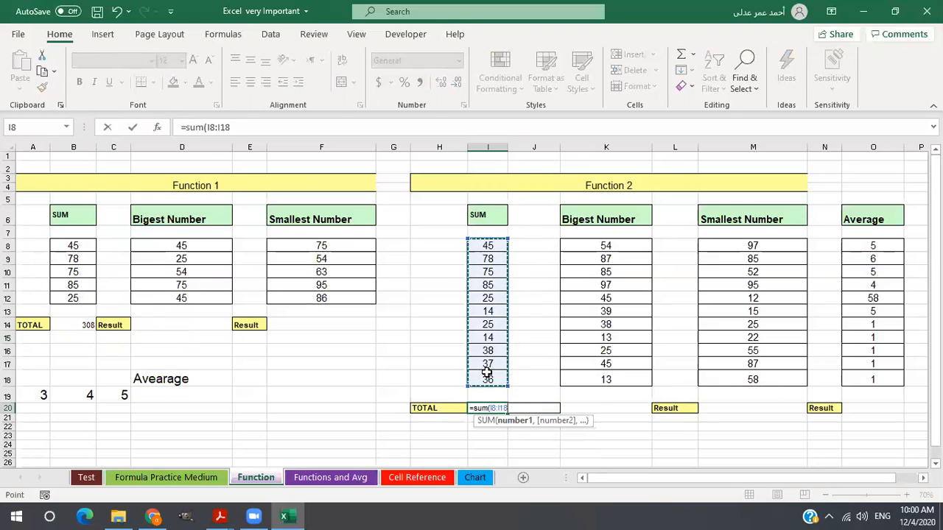
key("Return")
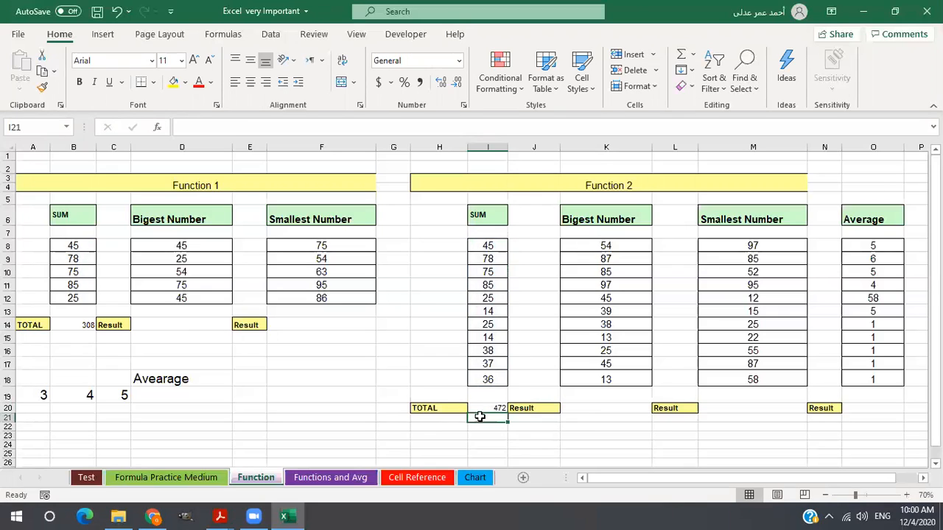
Replace the Function 2 total in I20 with an AutoSum of the range I8:I19.
left_click(480, 408)
key("Delete")
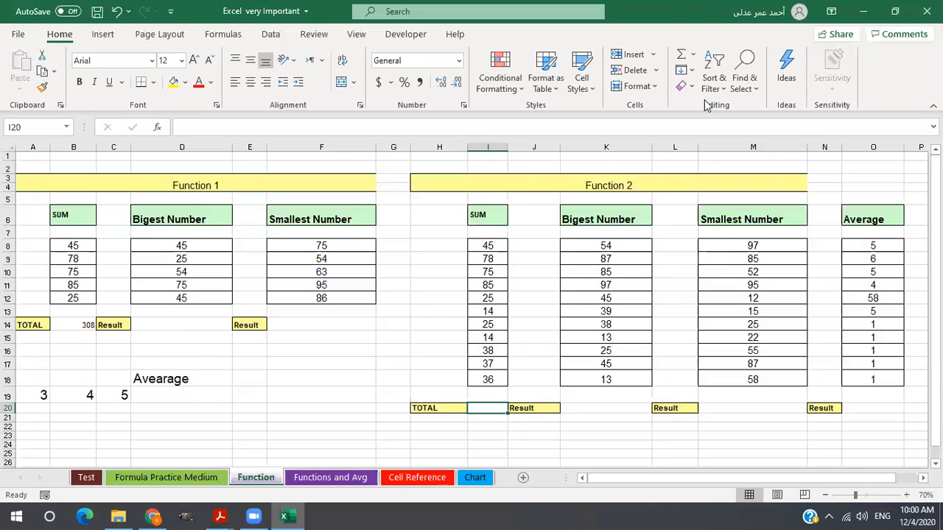
left_click(683, 59)
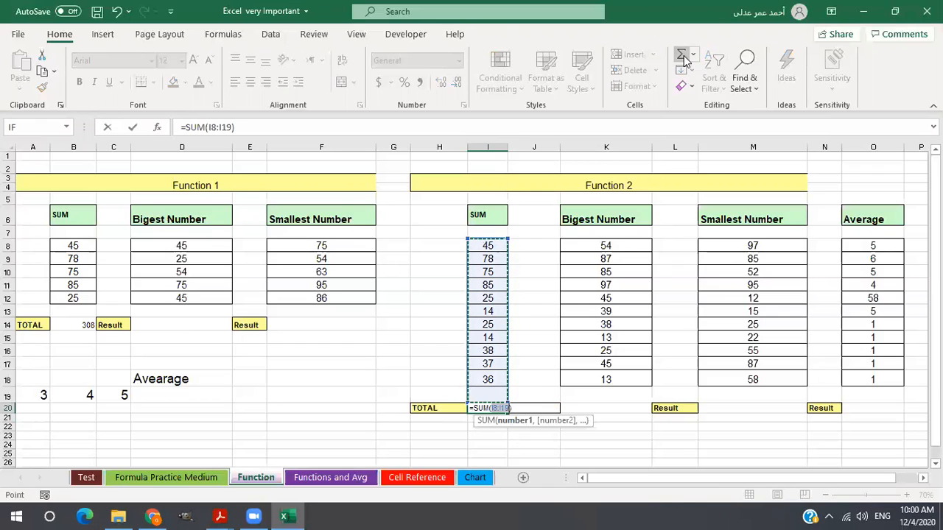
key("Return")
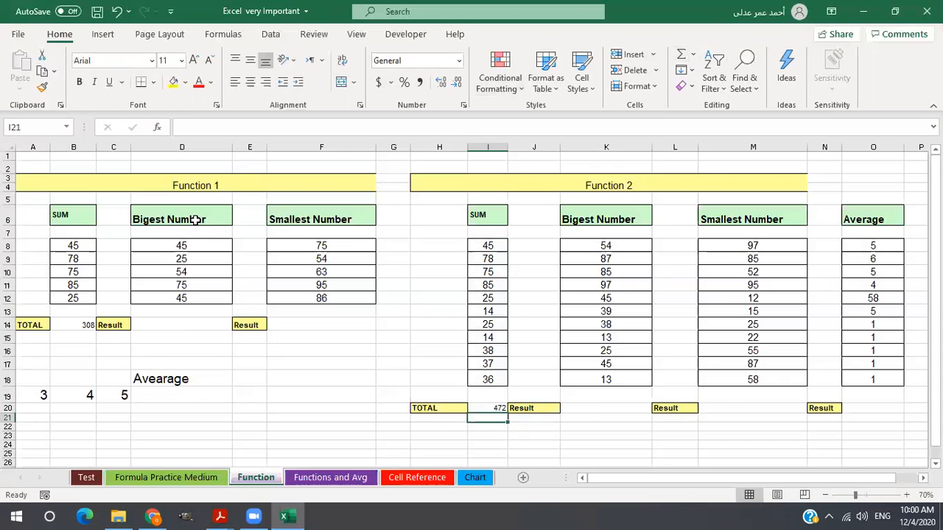
Find the biggest number of Function 1 in D14 with the MAX function over D8:D12.
left_click(194, 285)
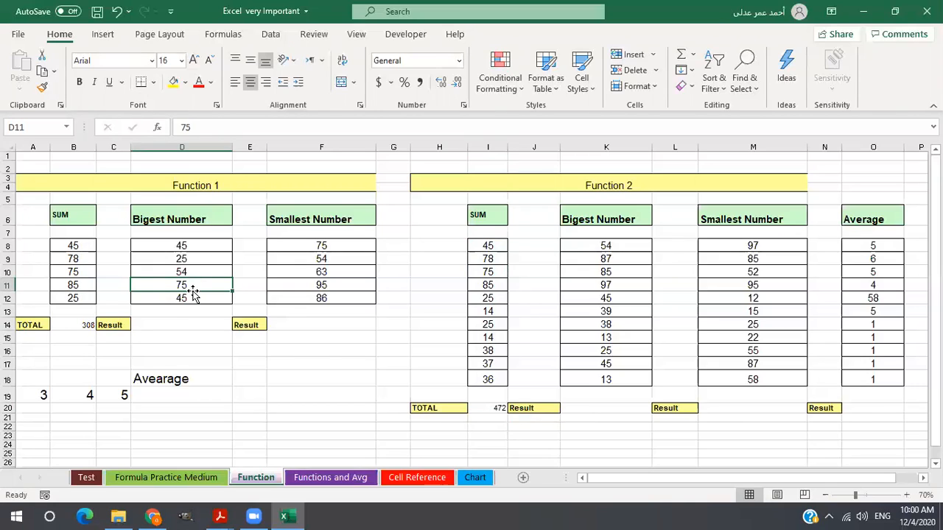
left_click(186, 322)
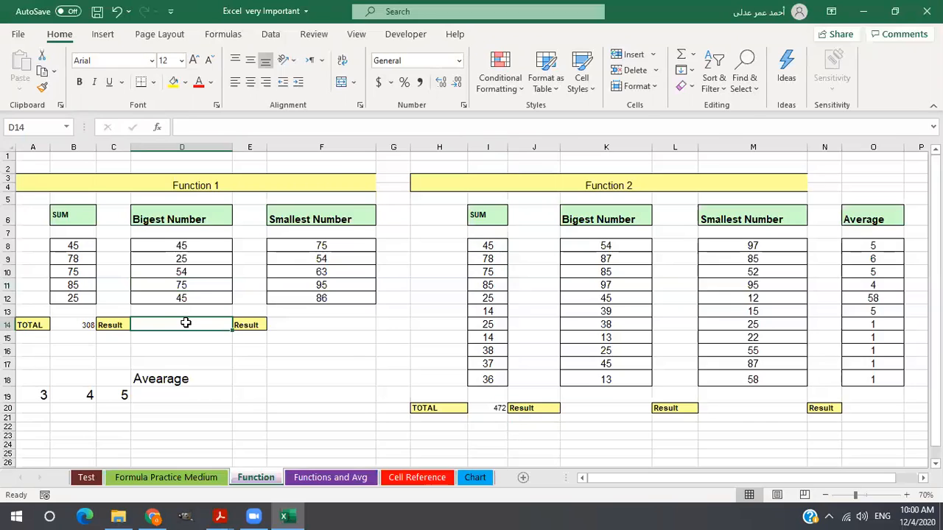
type("=")
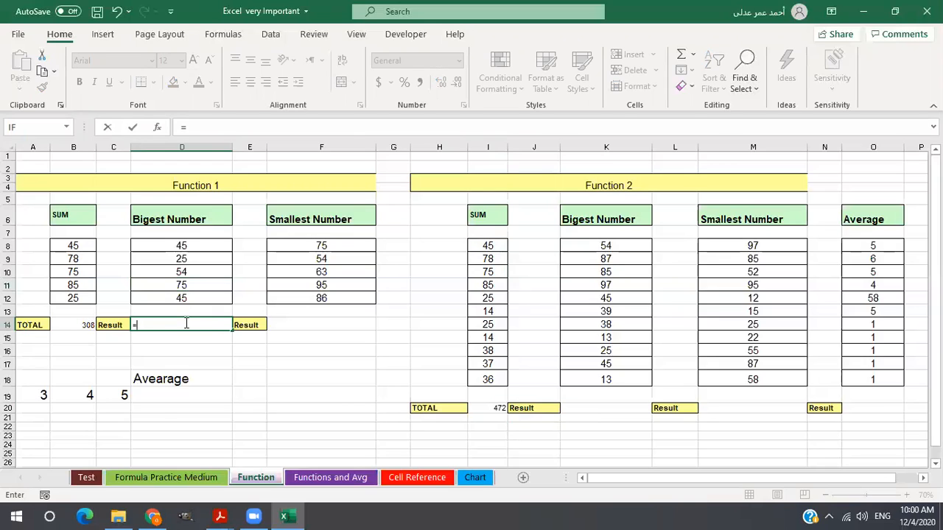
type("max(")
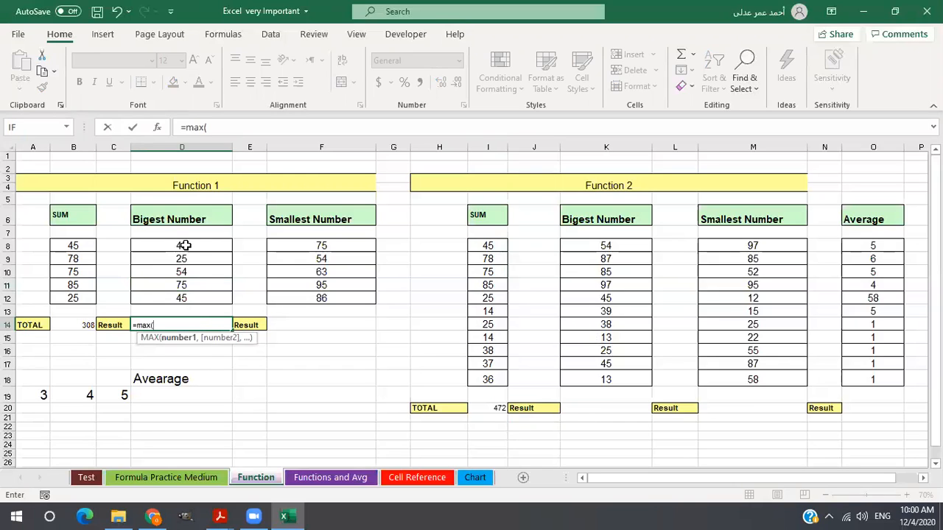
left_click_drag(185, 246, 176, 296)
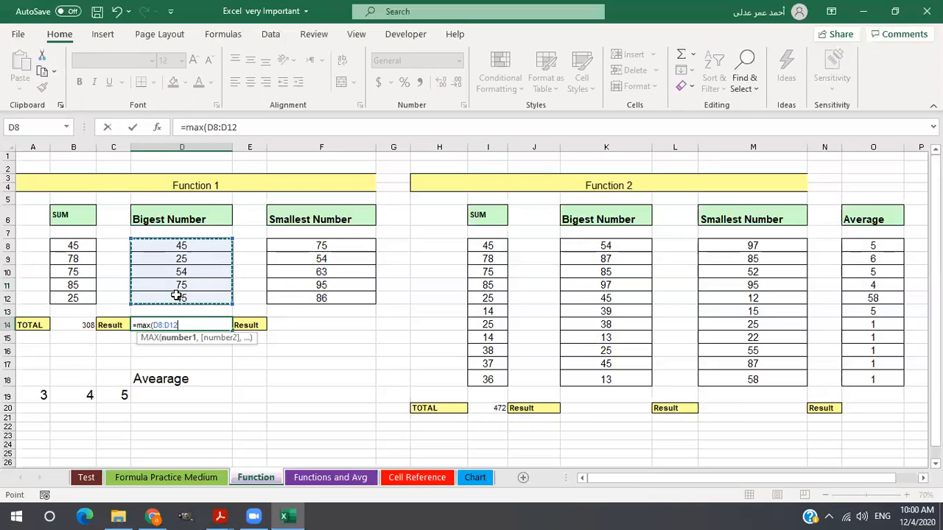
key("Return")
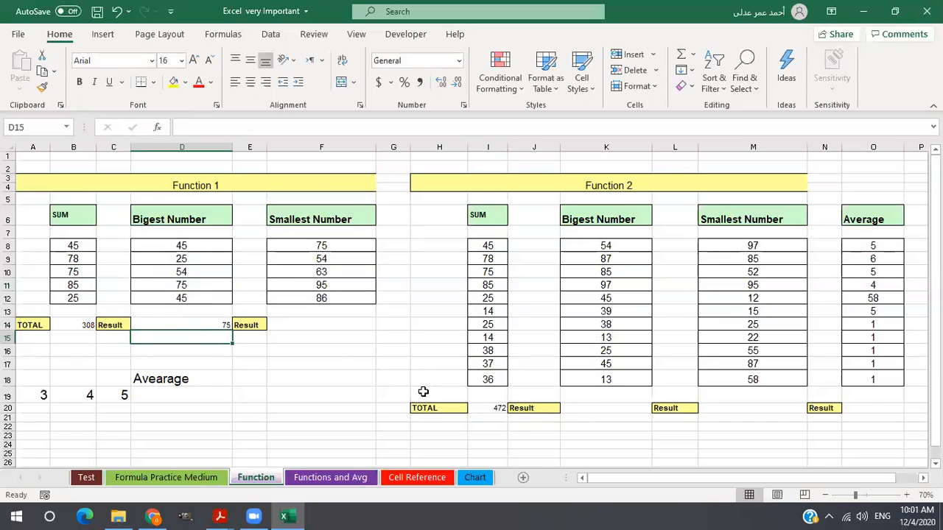
Find the biggest number of Function 2 in K20 with the MAX function over K8:K18.
left_click(610, 408)
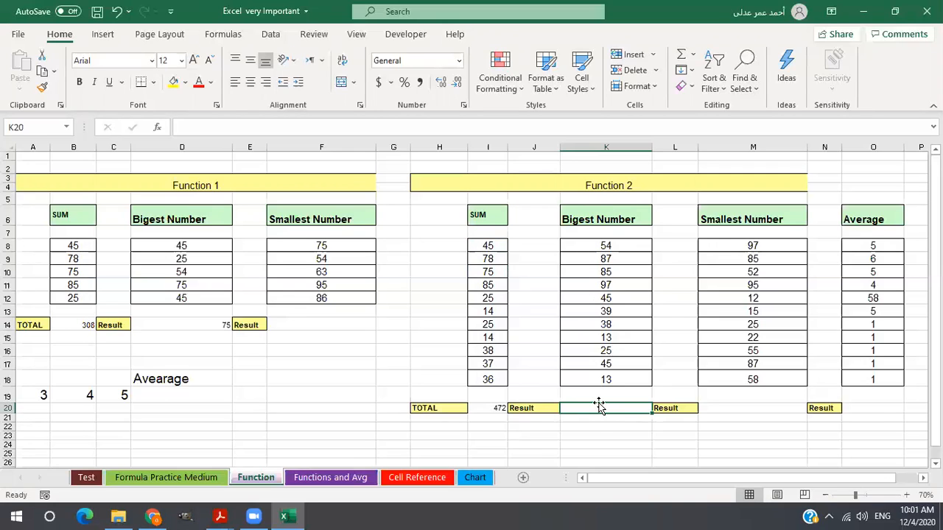
type("=max")
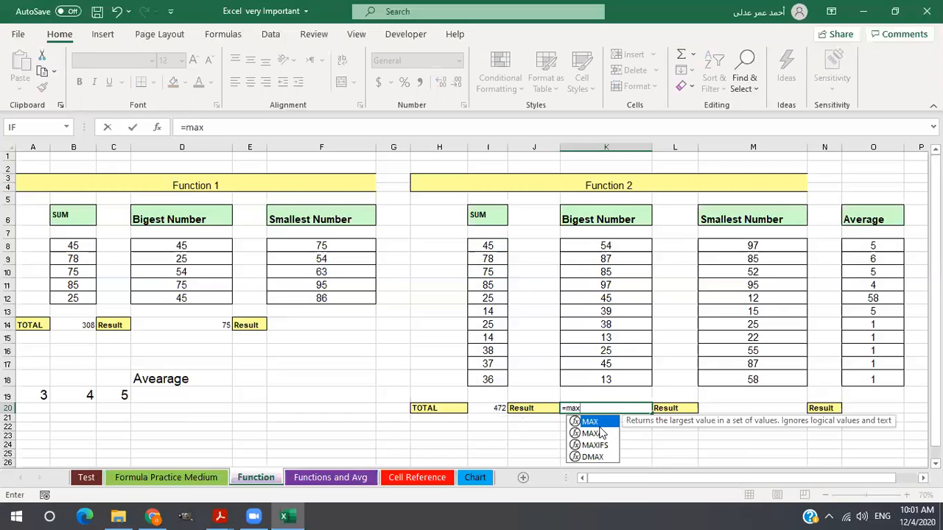
type("(")
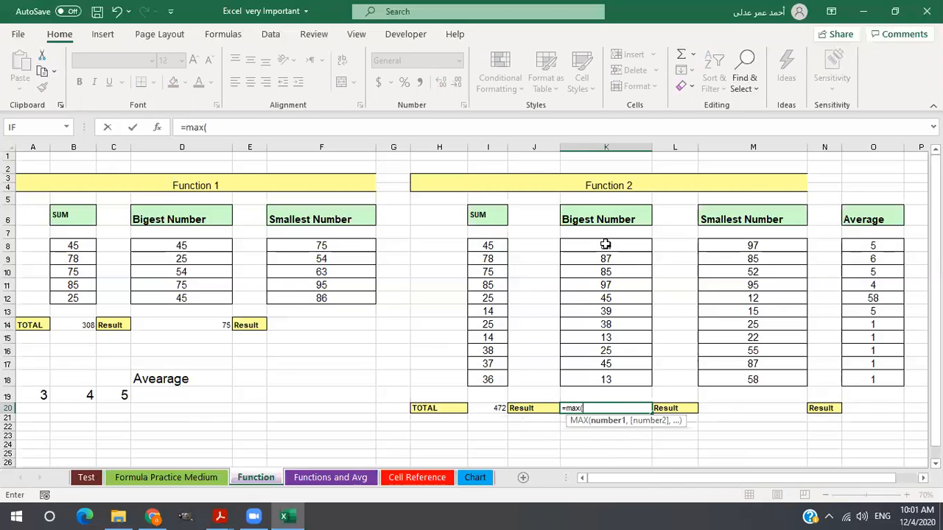
left_click_drag(605, 244, 603, 380)
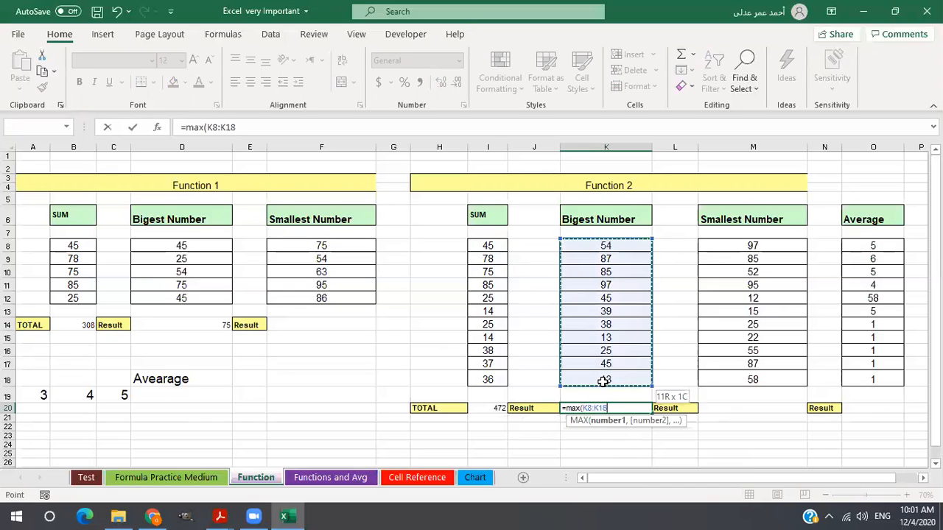
key("Return")
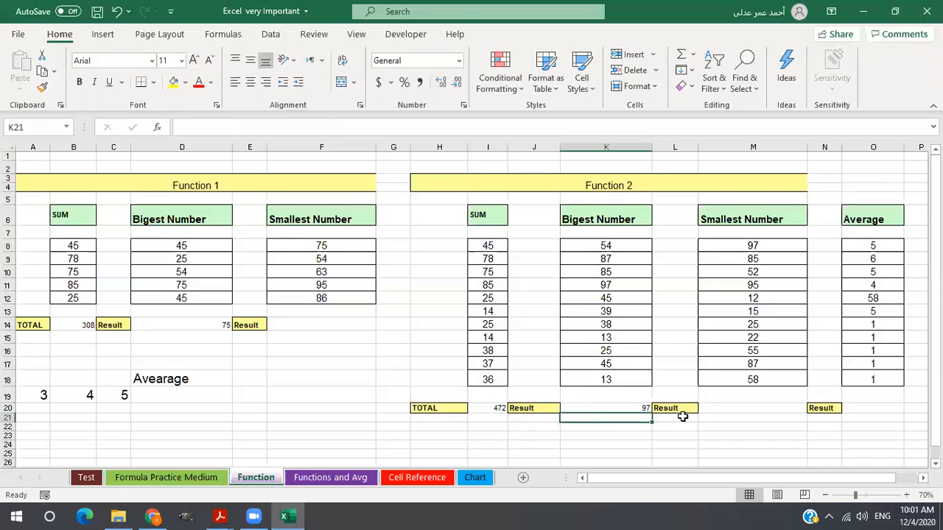
Find the smallest number of Function 1 in F14 with the MIN function over F8:F12.
left_click(337, 326)
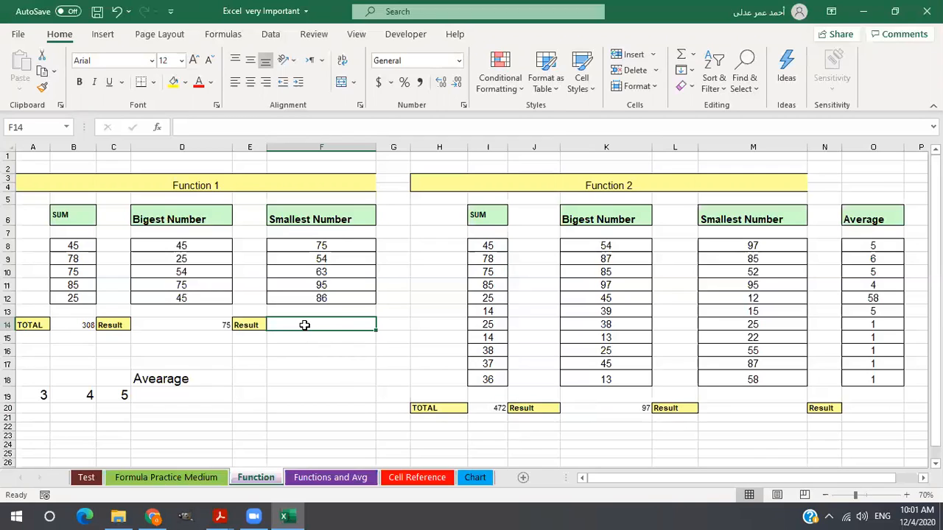
type("=")
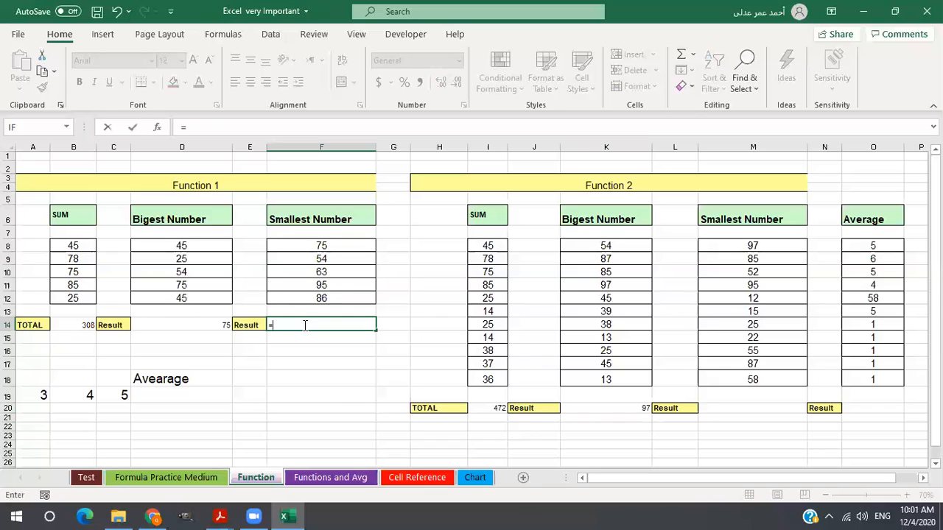
type("min")
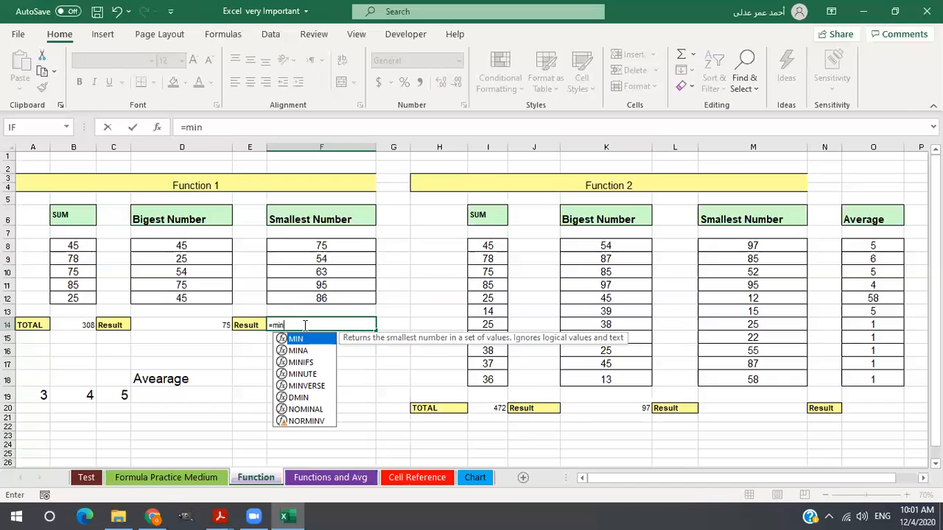
type("(")
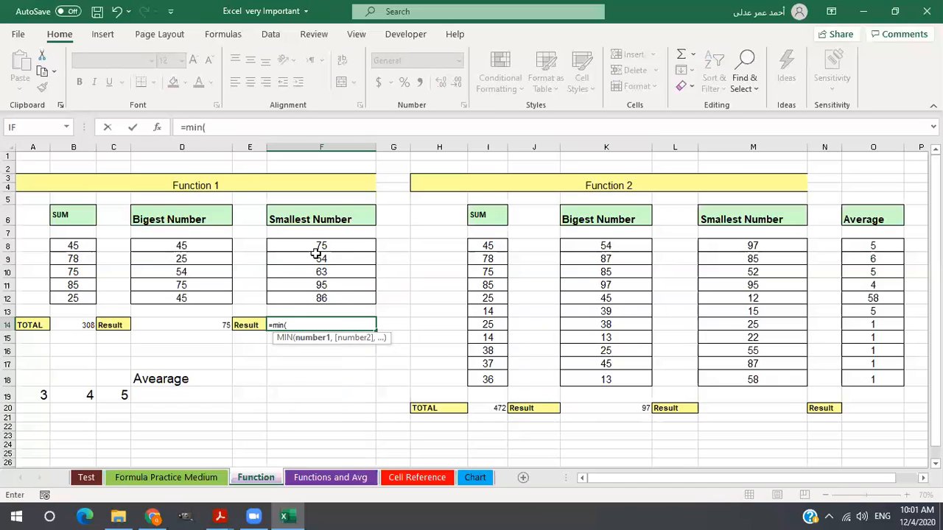
left_click_drag(315, 246, 317, 298)
key("Return")
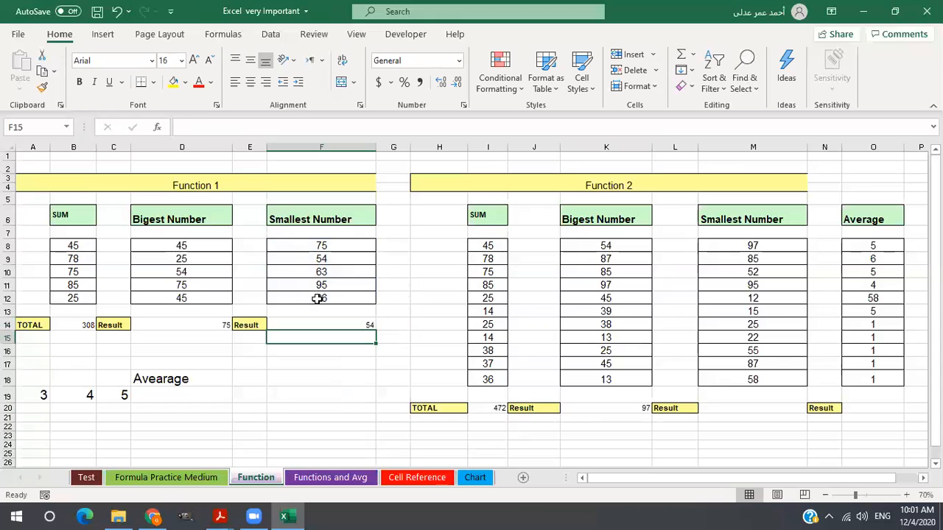
Find the smallest number of Function 2 in M20 with the MIN function over M8:M18.
left_click(746, 407)
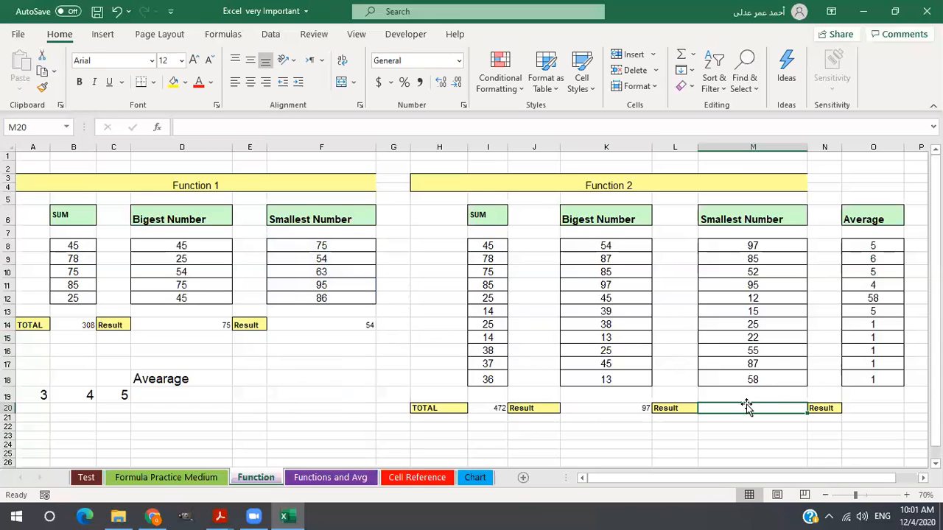
type("=m")
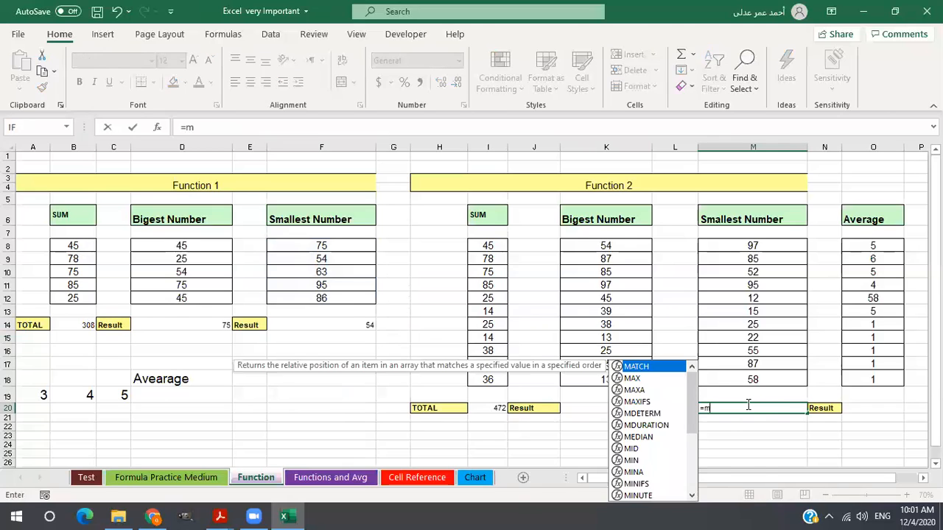
type("in")
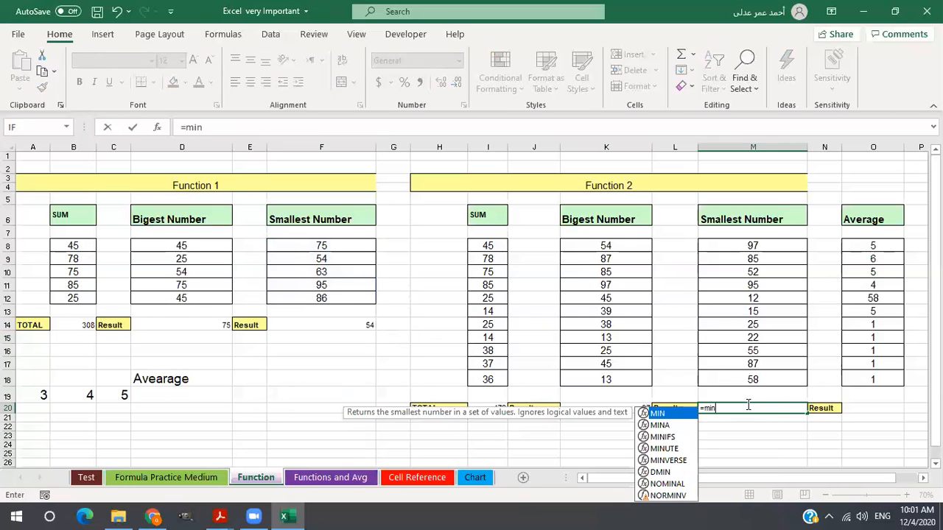
type("(")
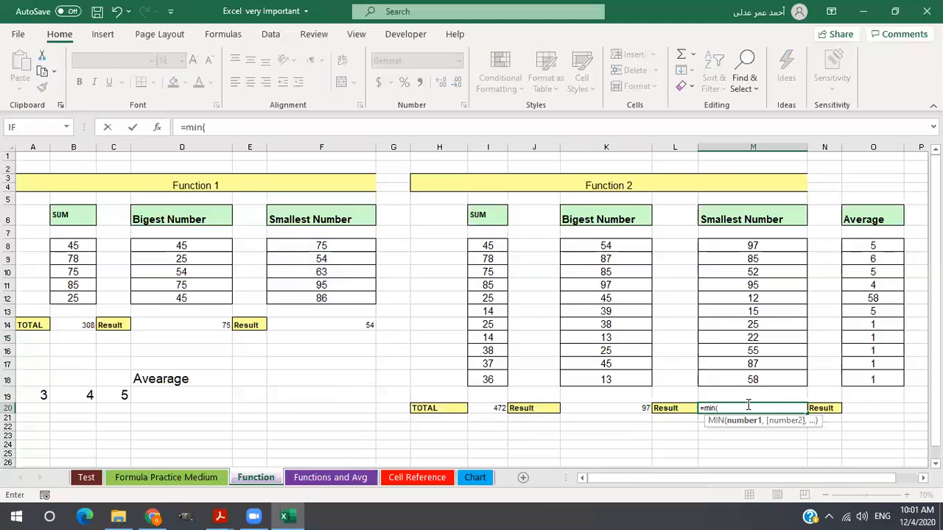
left_click_drag(739, 245, 733, 377)
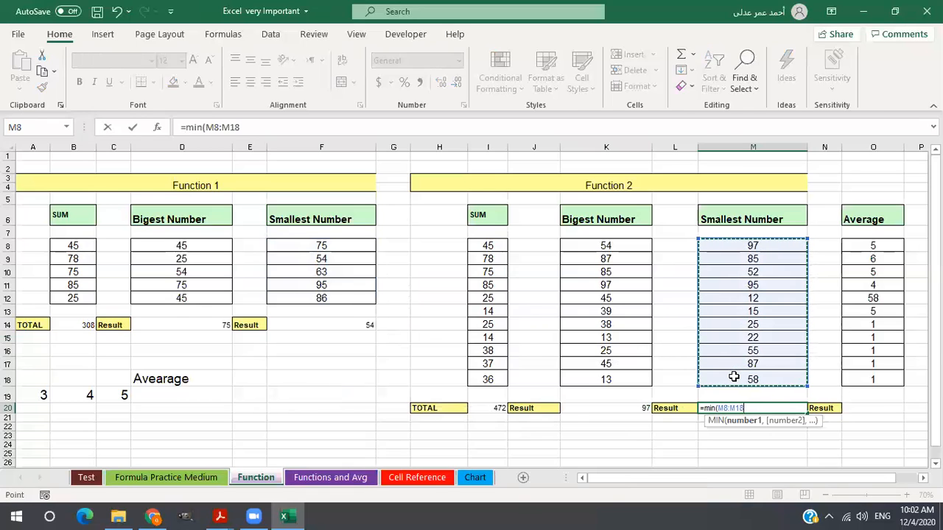
key("Return")
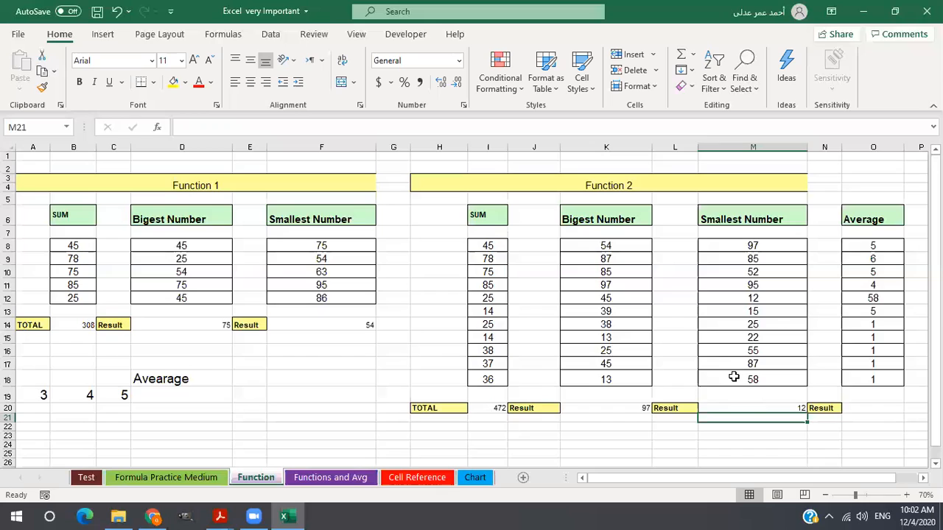
Review the MAX formula in K20, then examine the numbers in A19:C19 beside the empty average cell D19.
left_click(631, 410)
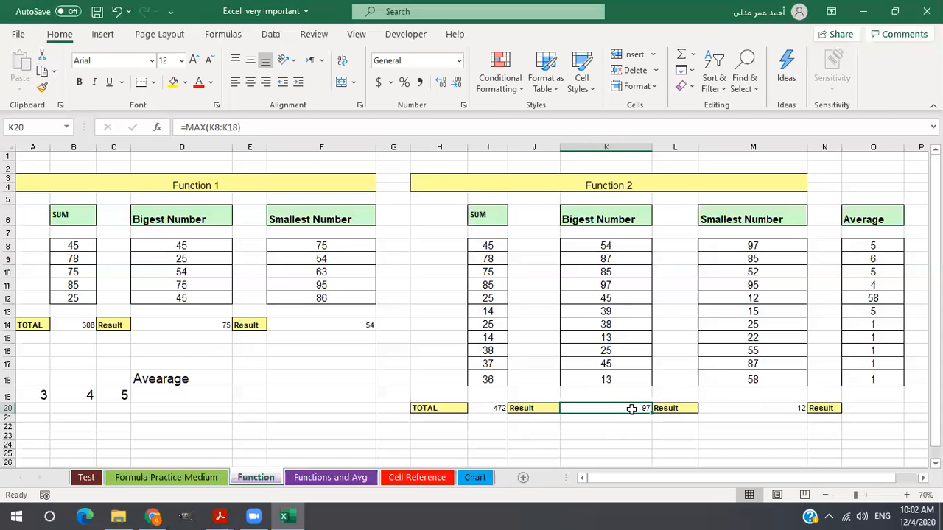
left_click(161, 395)
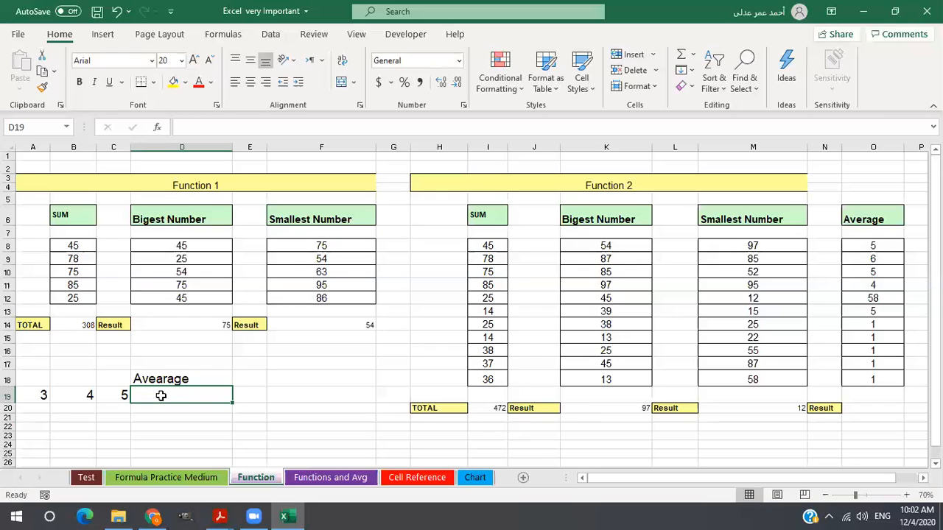
left_click(88, 395)
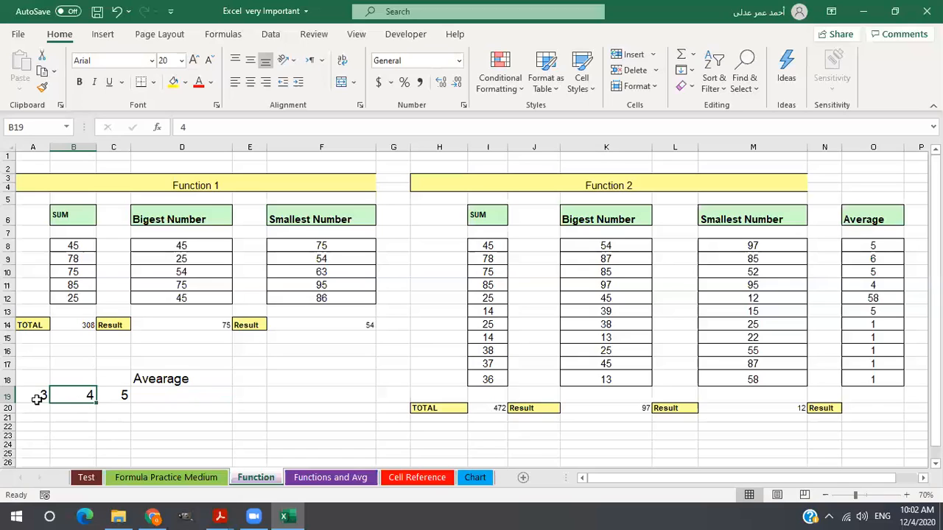
left_click(37, 400)
left_click(82, 397)
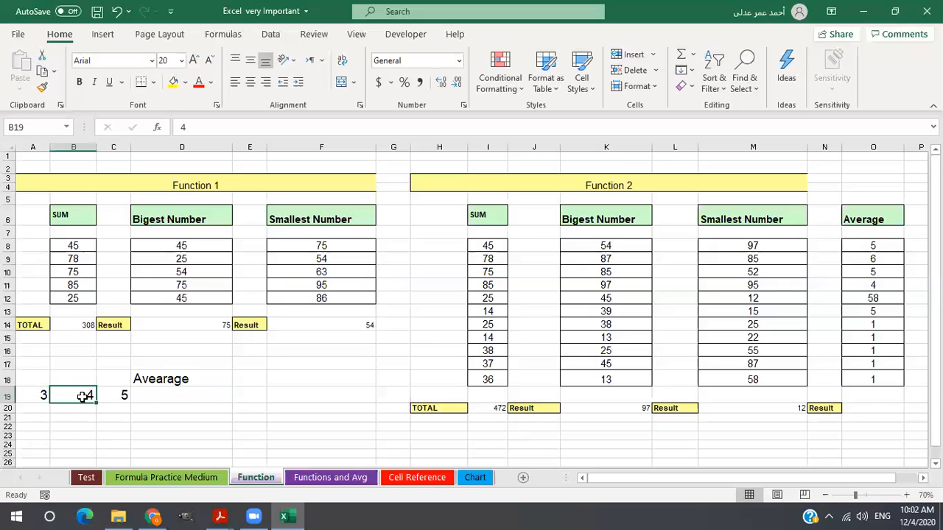
left_click(121, 397)
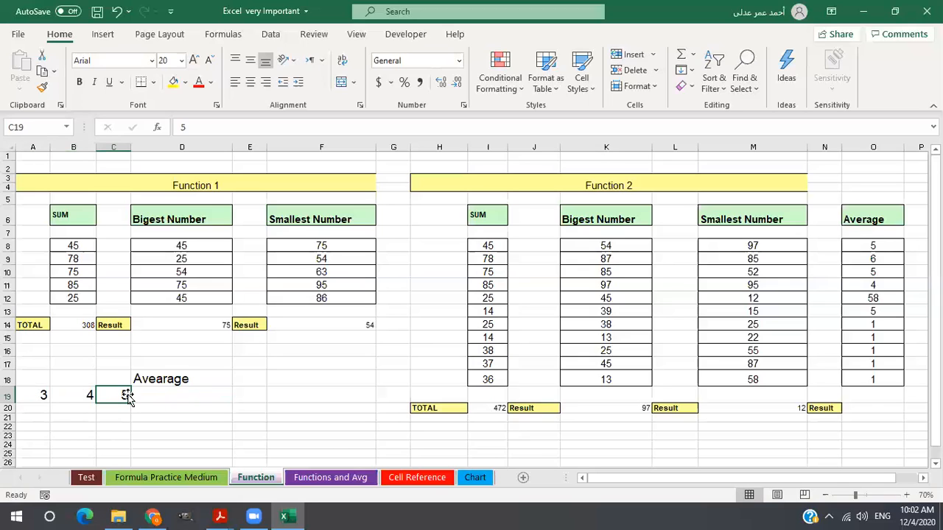
left_click(33, 392)
left_click(87, 395)
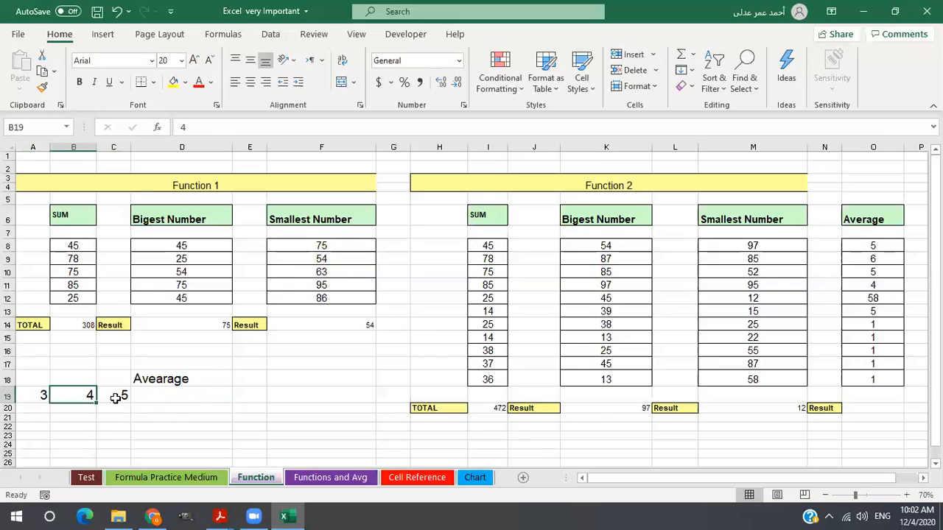
left_click(115, 398)
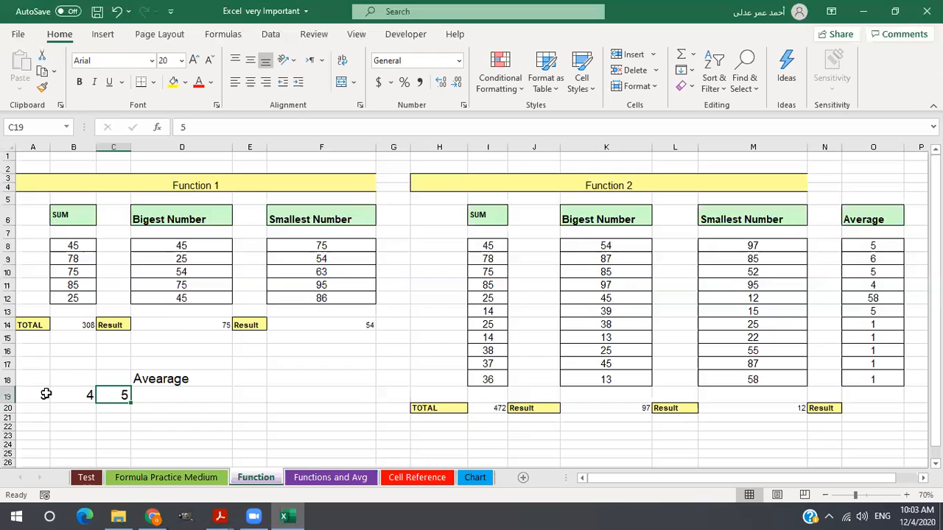
Calculate the average of the numbers in A19:C19 in D19 with the AVERAGE function and check its formula.
left_click(142, 396)
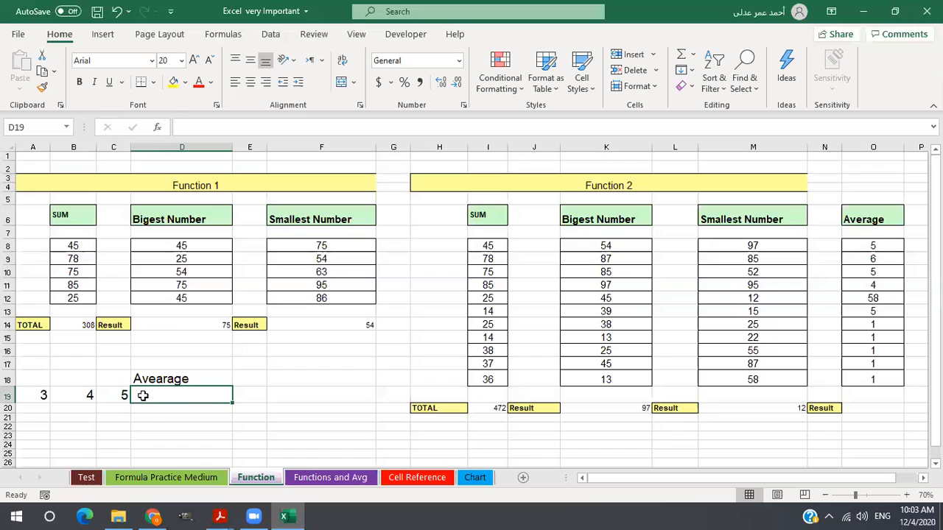
type("=")
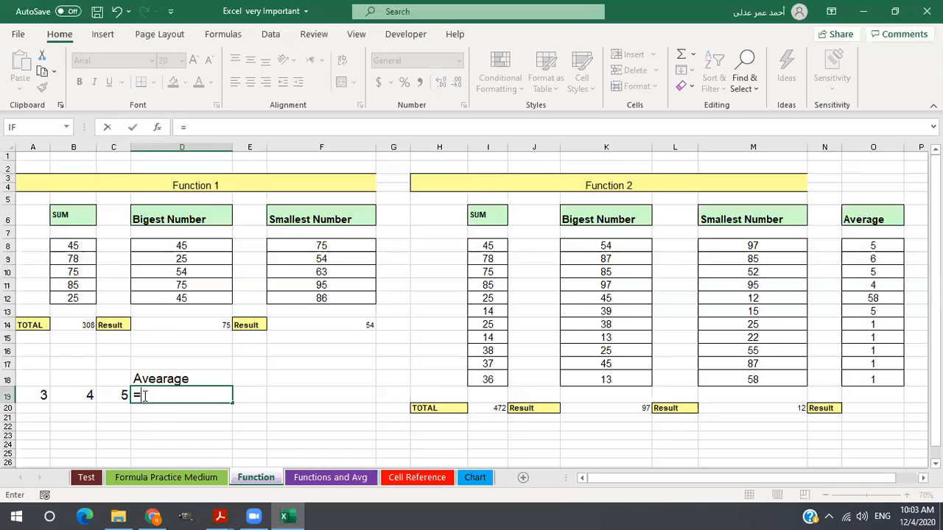
type("a")
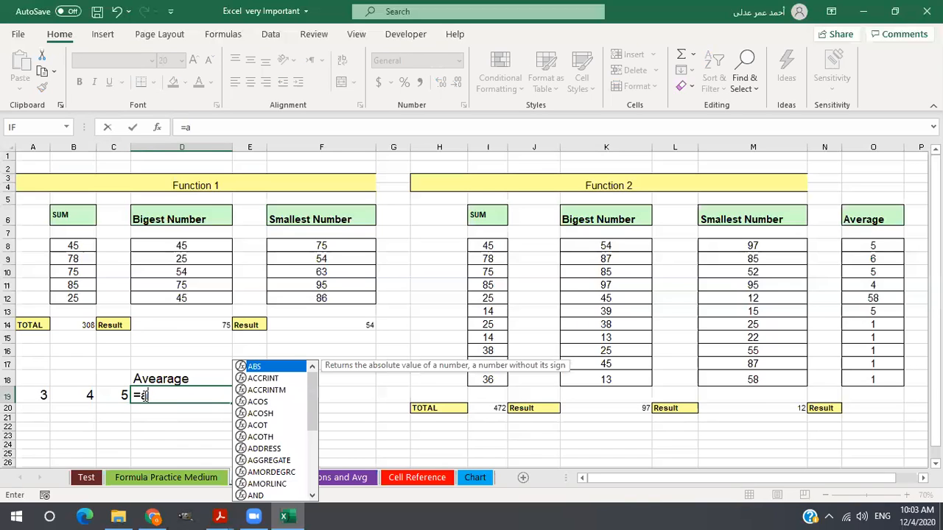
type("ve")
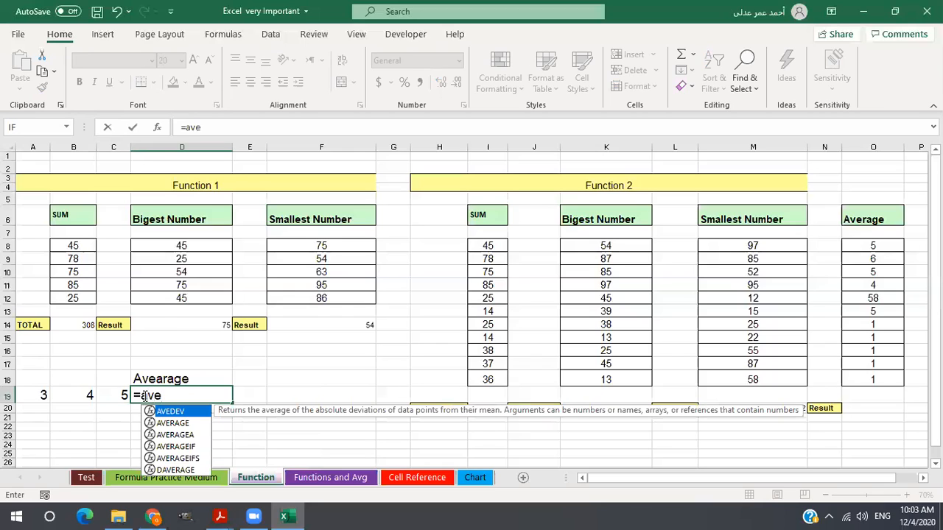
double_click(191, 422)
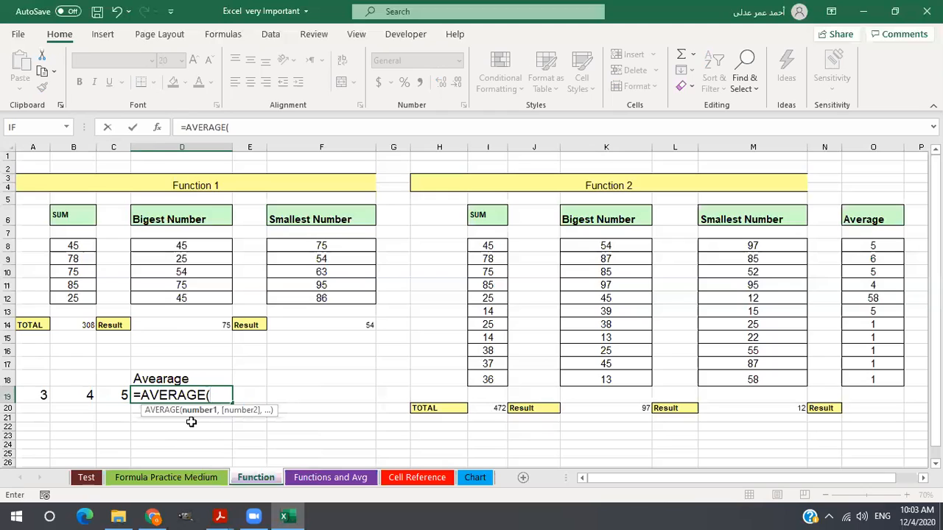
left_click(31, 395)
mouse_move(71, 395)
left_mouse_down()
mouse_move(110, 394)
mouse_move(111, 413)
left_mouse_up()
key("Return")
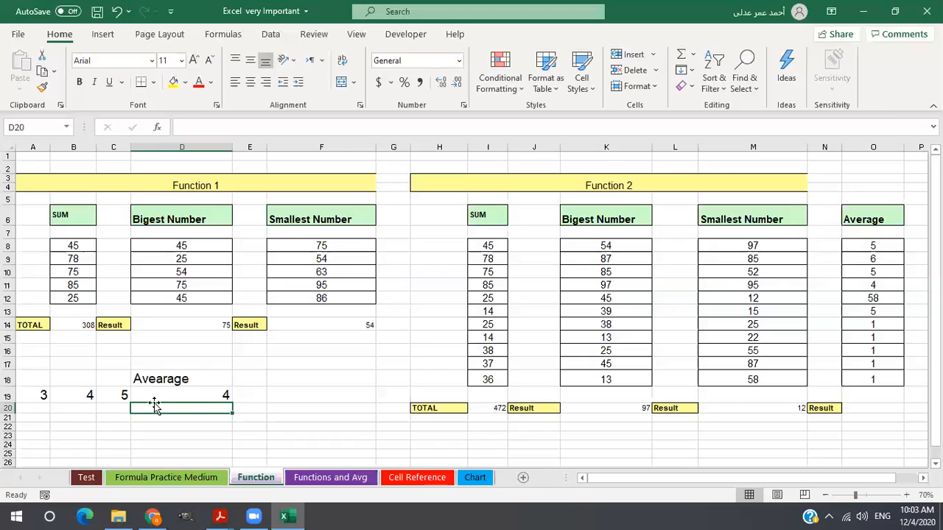
left_click(187, 396)
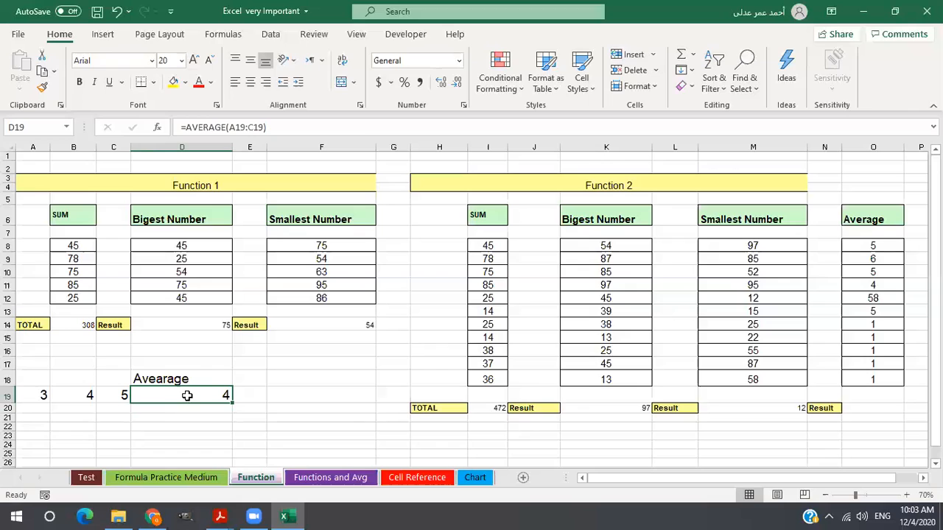
Calculate the average of the Average column in O20 with the AVERAGE function over O8:O18 and check its formula.
left_click(877, 401)
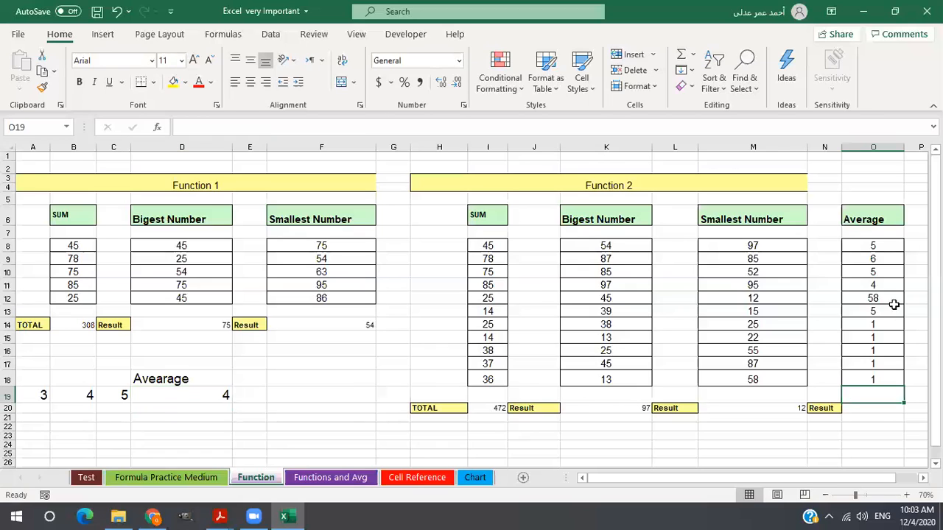
left_click(869, 415)
left_click(868, 408)
type("=")
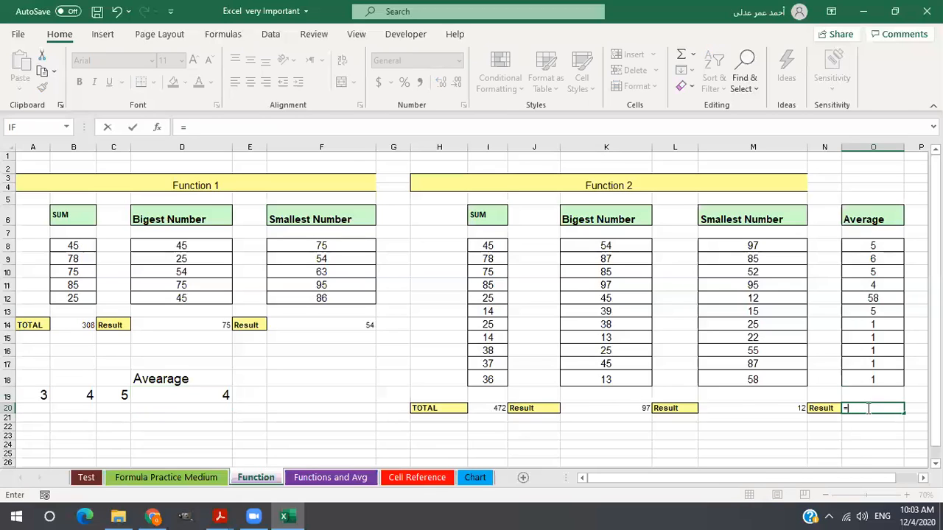
type("av")
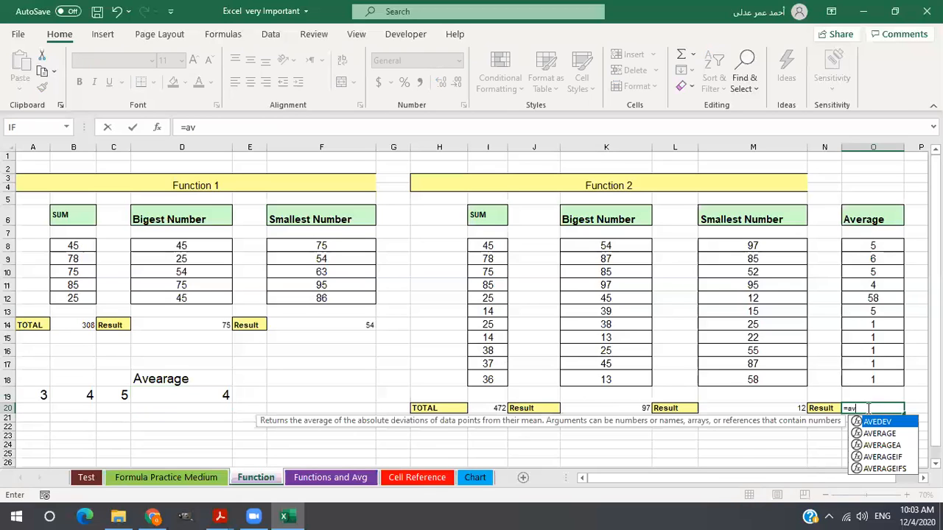
double_click(898, 433)
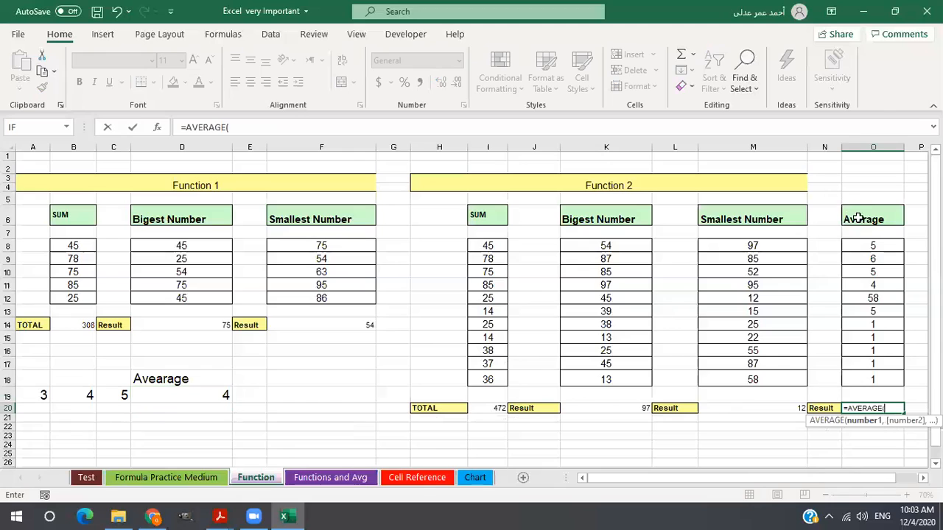
left_click_drag(872, 246, 870, 375)
left_click(870, 376)
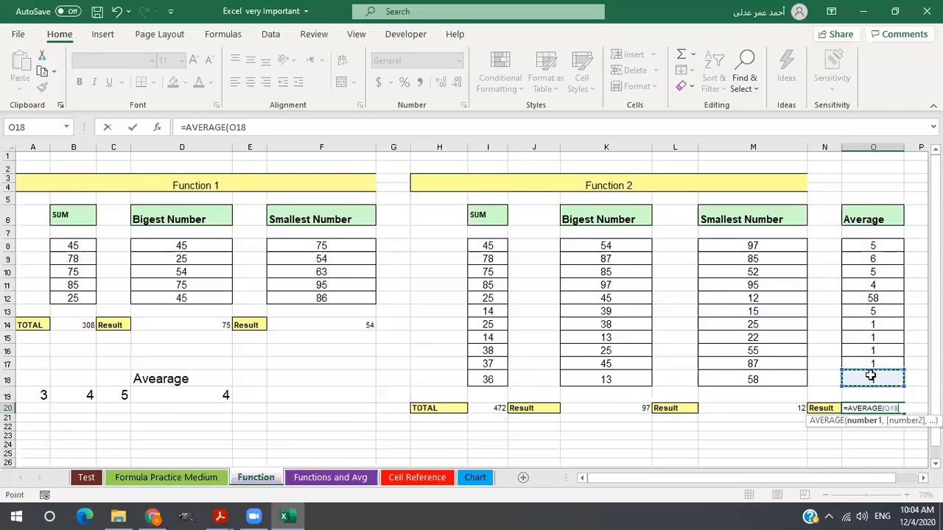
left_click(872, 351)
left_click_drag(871, 250, 871, 376)
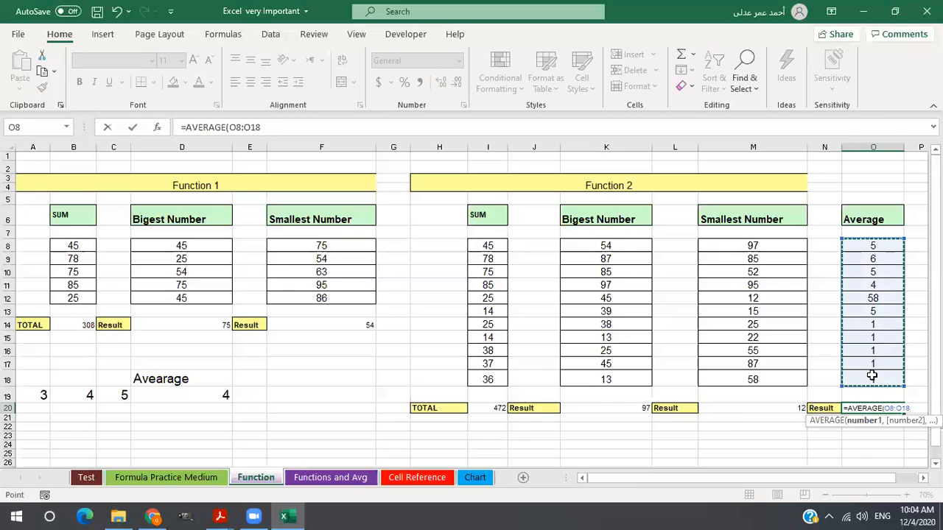
key("Return")
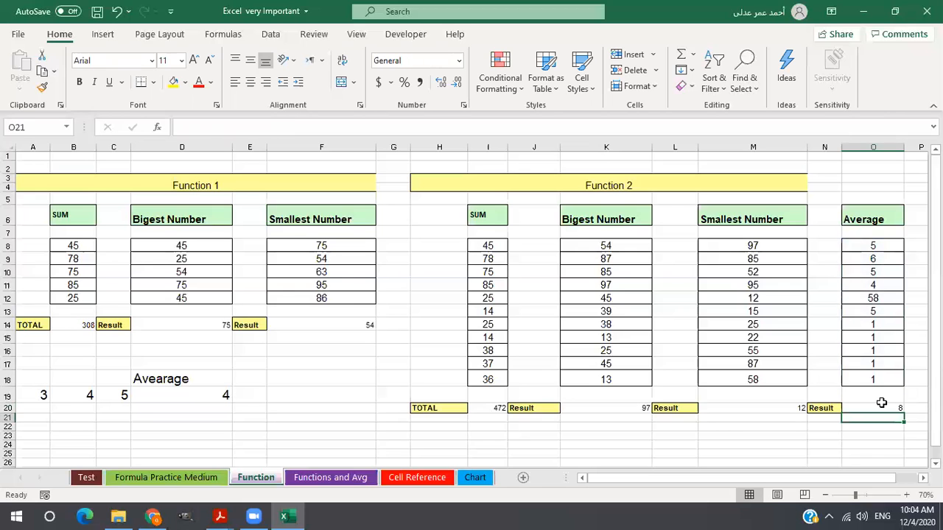
left_click(880, 407)
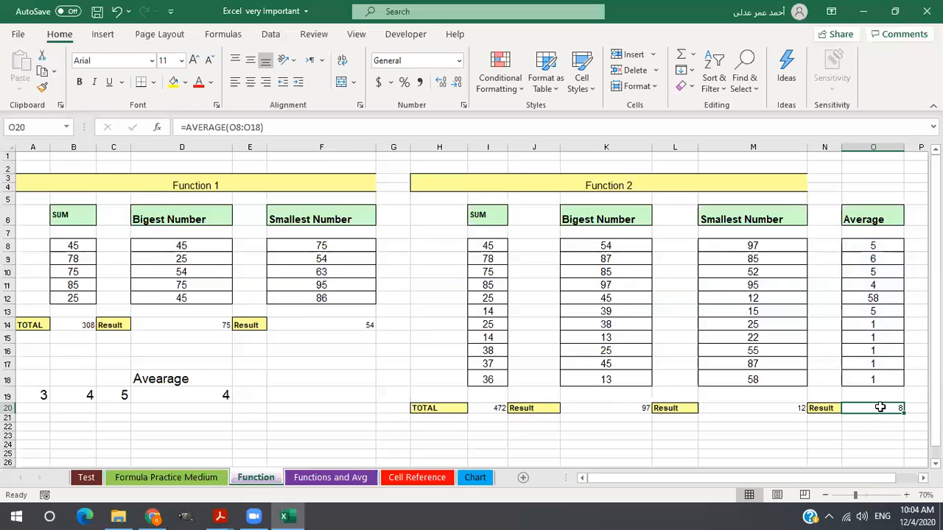
On the Functions and Avg sheet, calculate the total in B16 with the SUM function over B10:B14.
left_click(341, 478)
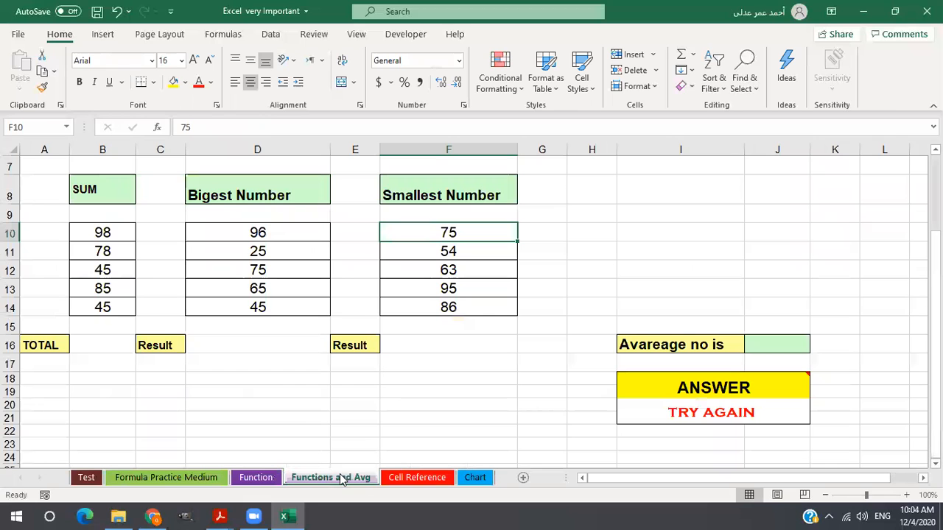
left_click(108, 345)
type("=")
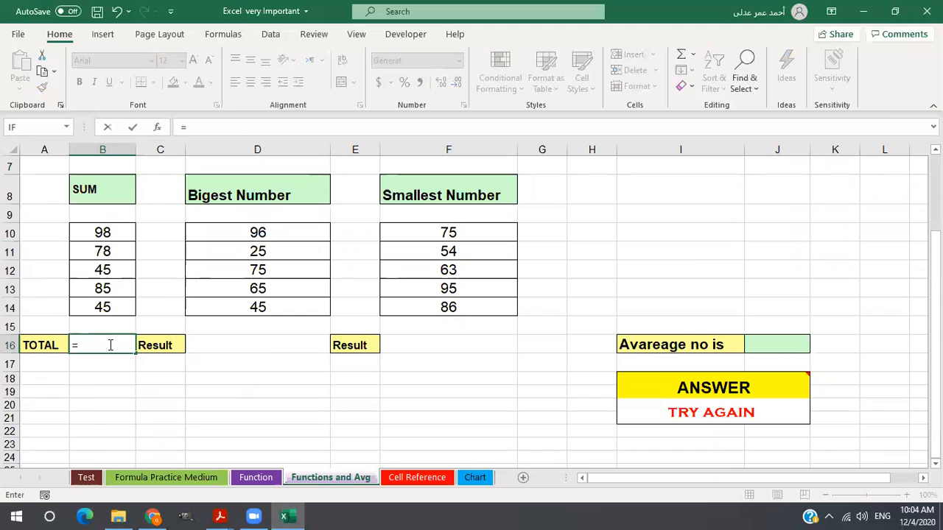
type("sum(")
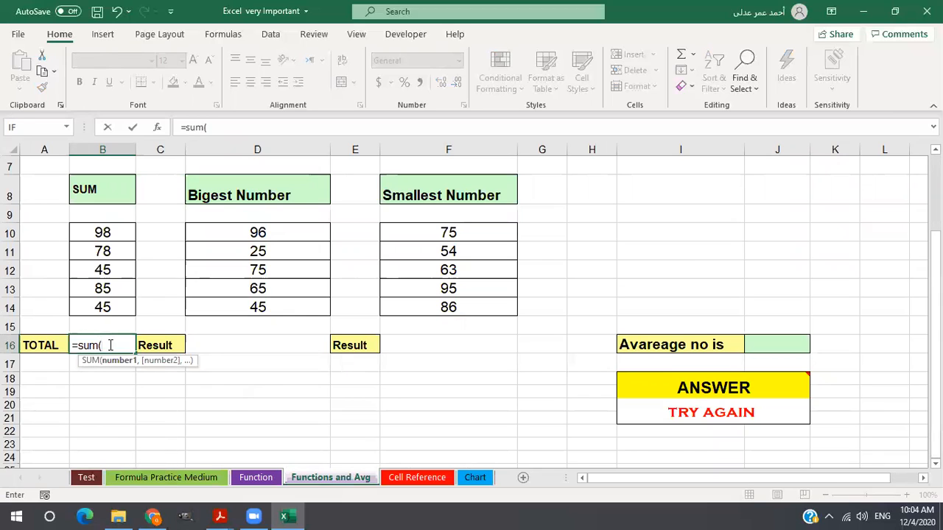
left_click_drag(108, 234, 105, 304)
key("Return")
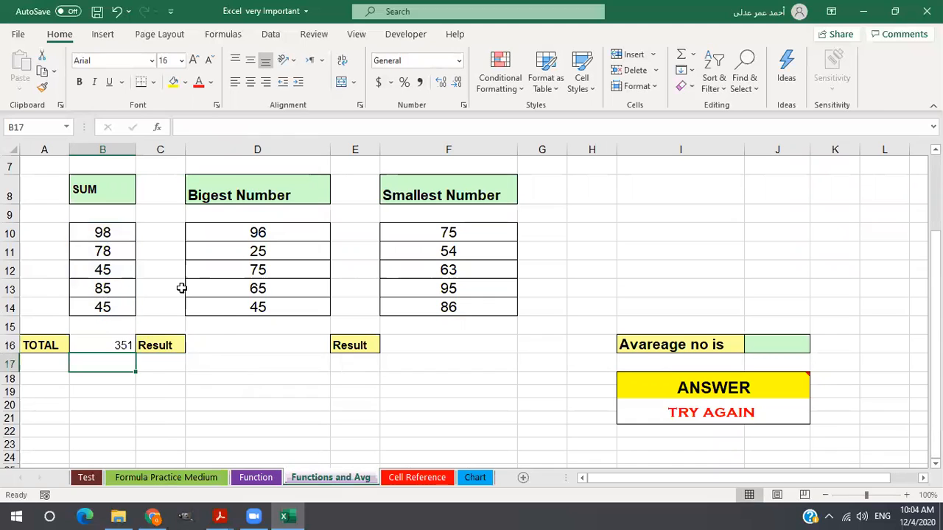
Find the biggest number in D16 with the MAX function over D10:D14.
left_click(224, 343)
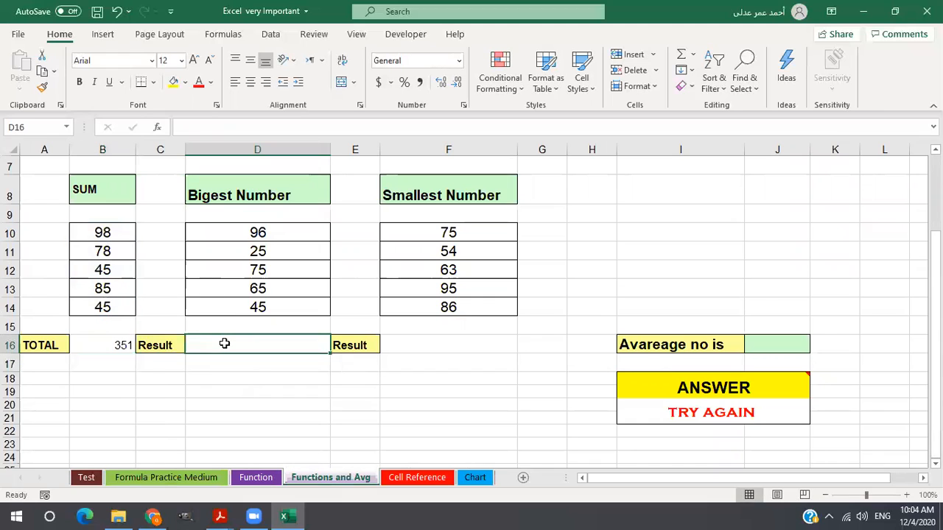
type("=mav")
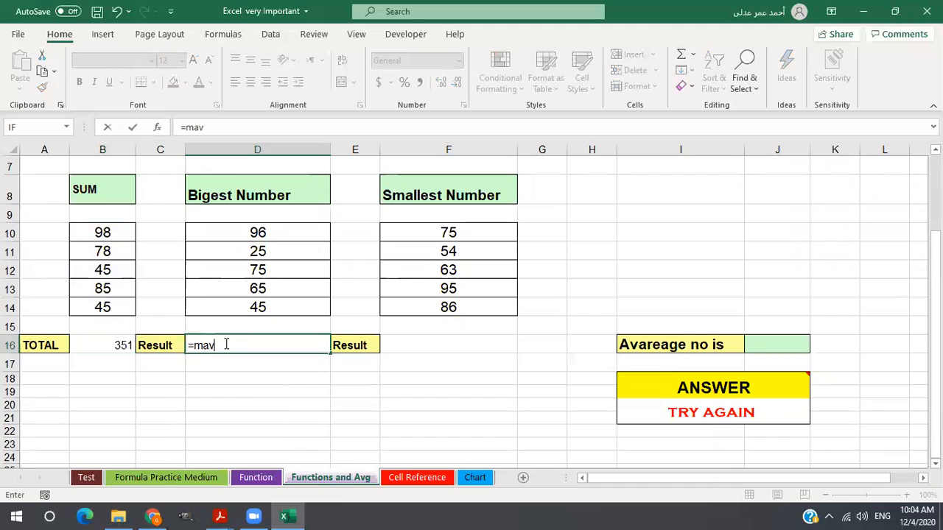
key("BackSpace")
type("x")
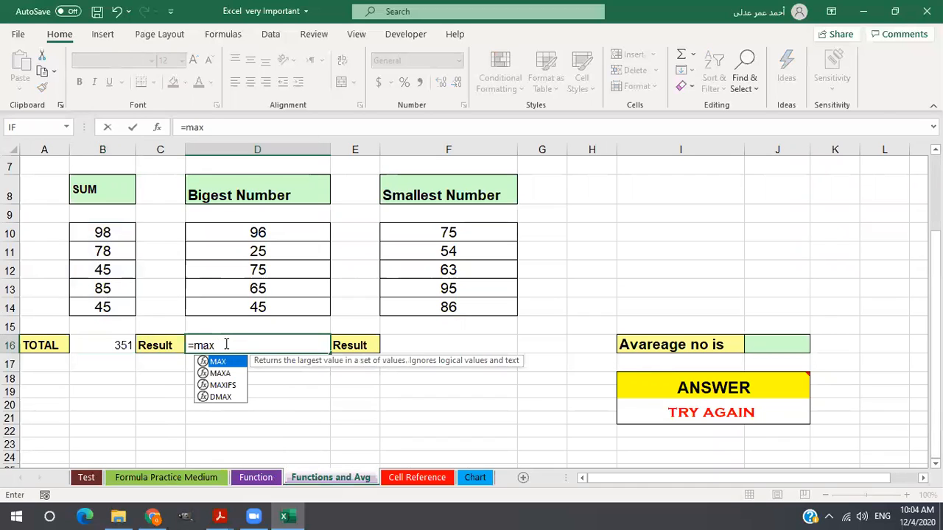
type("(")
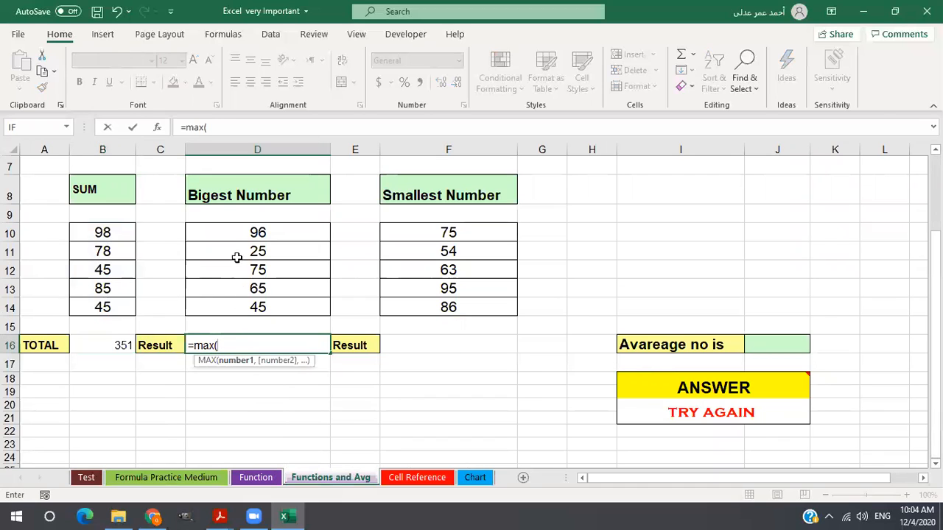
left_click_drag(239, 229, 243, 301)
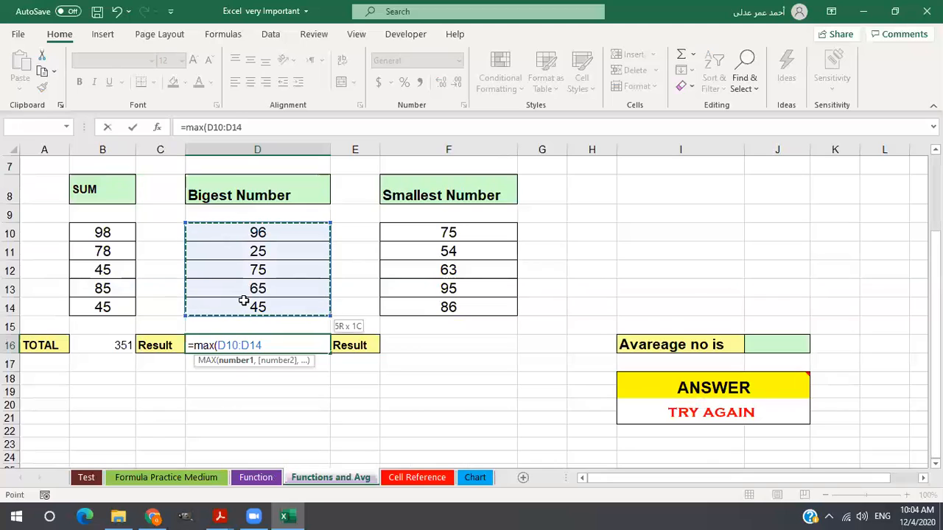
key("Return")
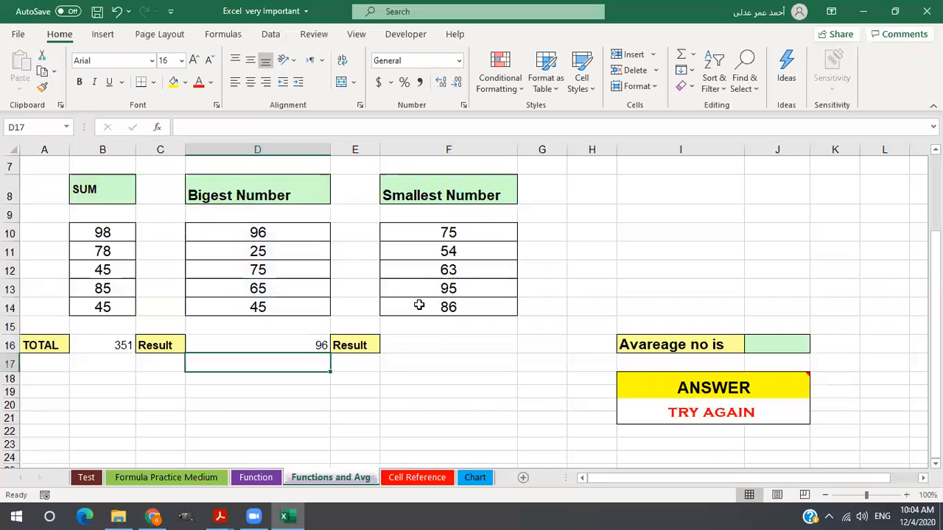
Find the smallest number in F16 with the MIN function over F10:F14.
left_click(429, 342)
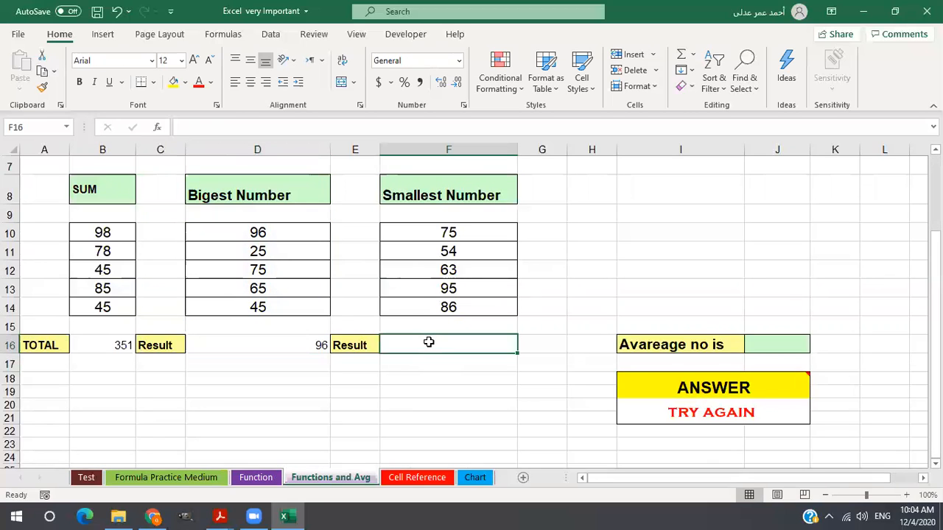
type("=mi(")
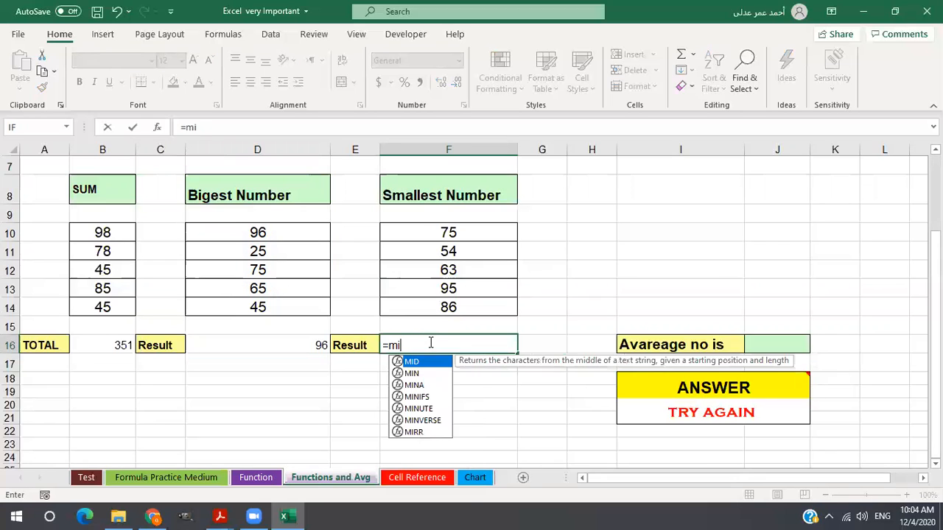
key("BackSpace")
type("n")
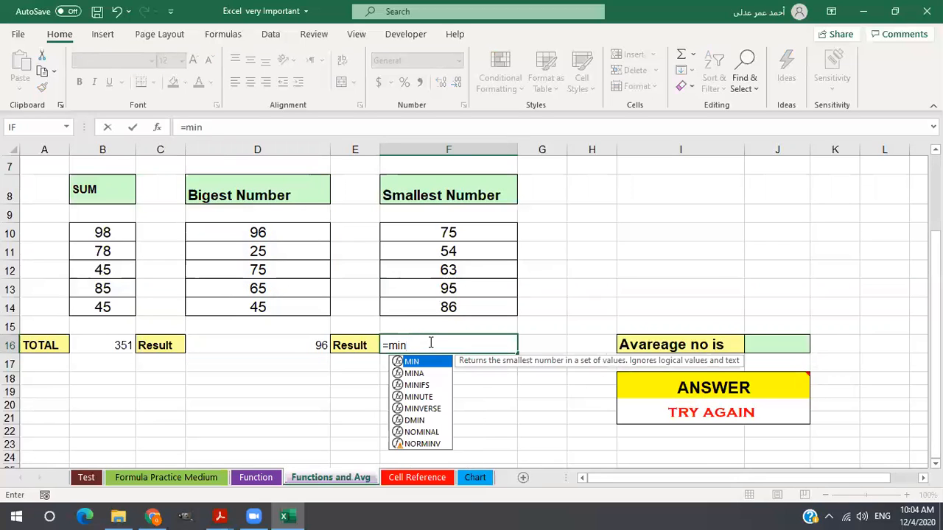
type("(")
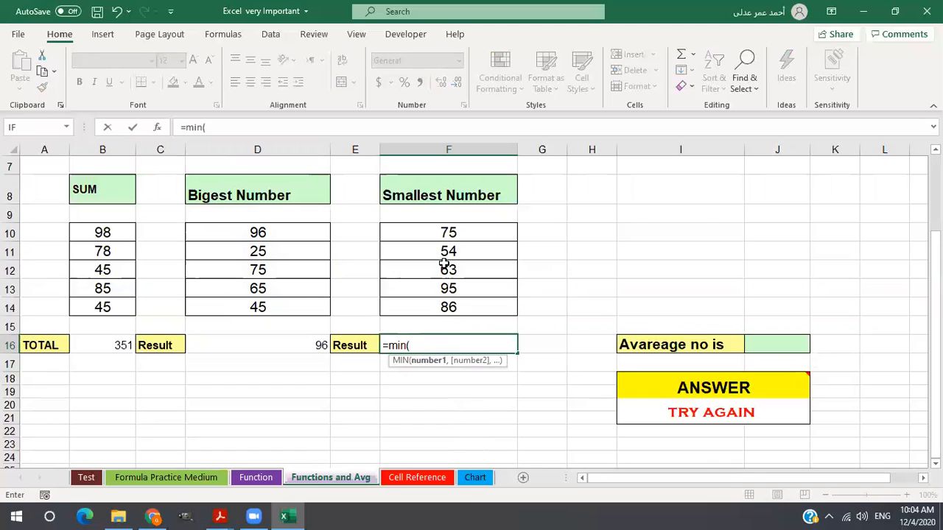
left_click(442, 235)
left_click_drag(437, 255, 436, 301)
key("Return")
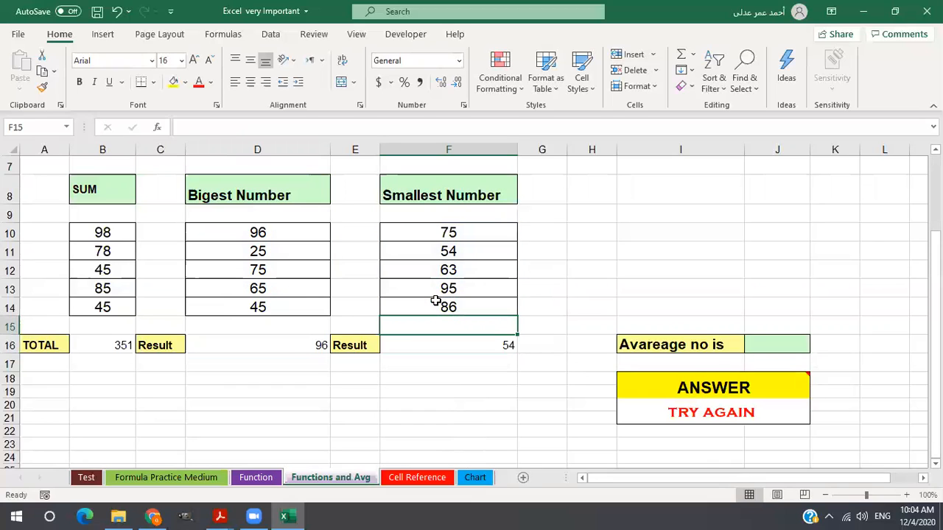
Review the formulas behind the total, biggest number and smallest number results in B16, D16 and F16.
left_click(774, 345)
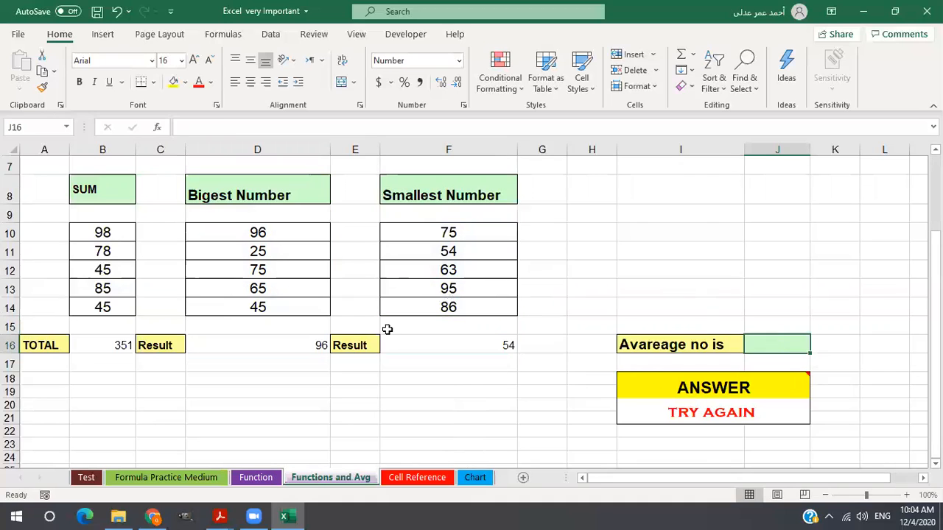
left_click(113, 339)
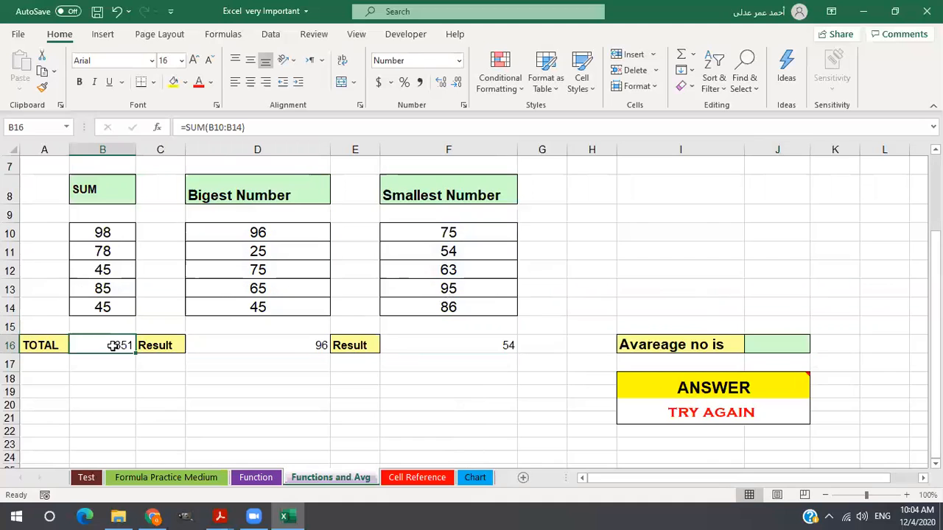
left_click(235, 345)
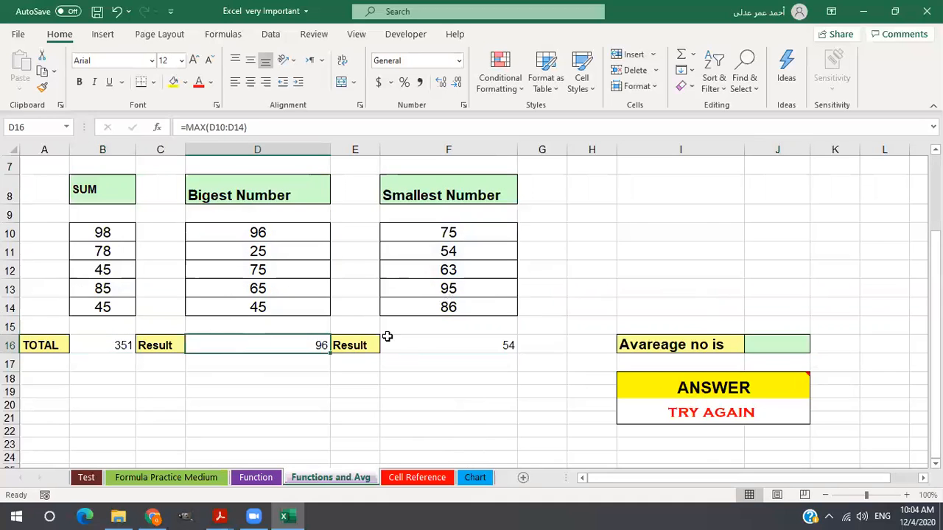
left_click(421, 345)
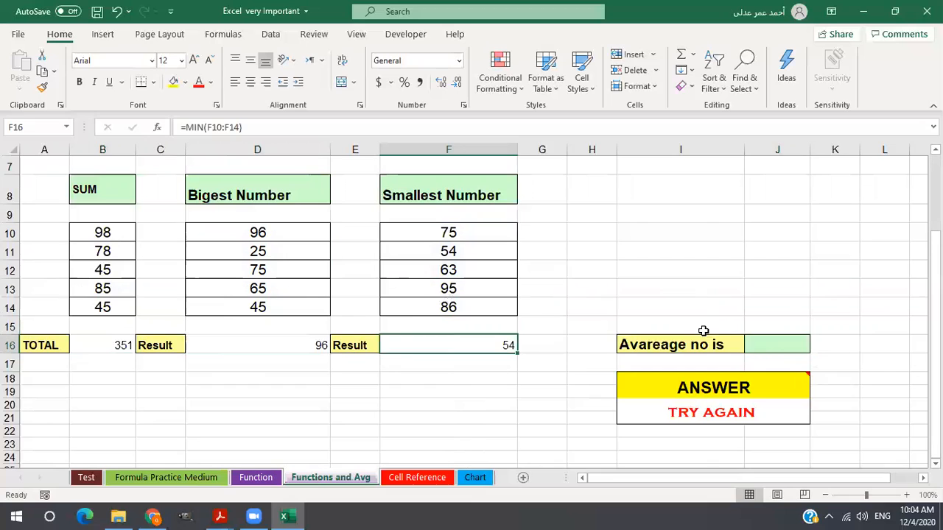
left_click(771, 348)
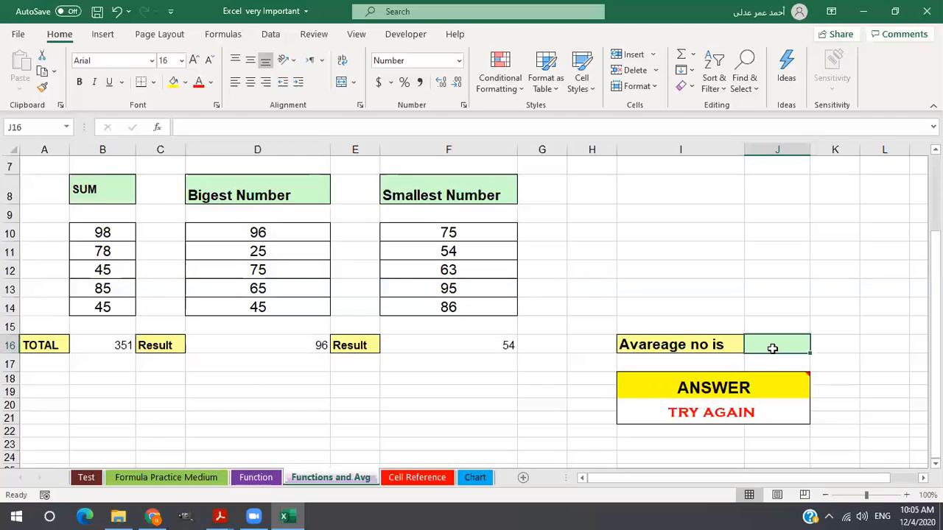
type("=")
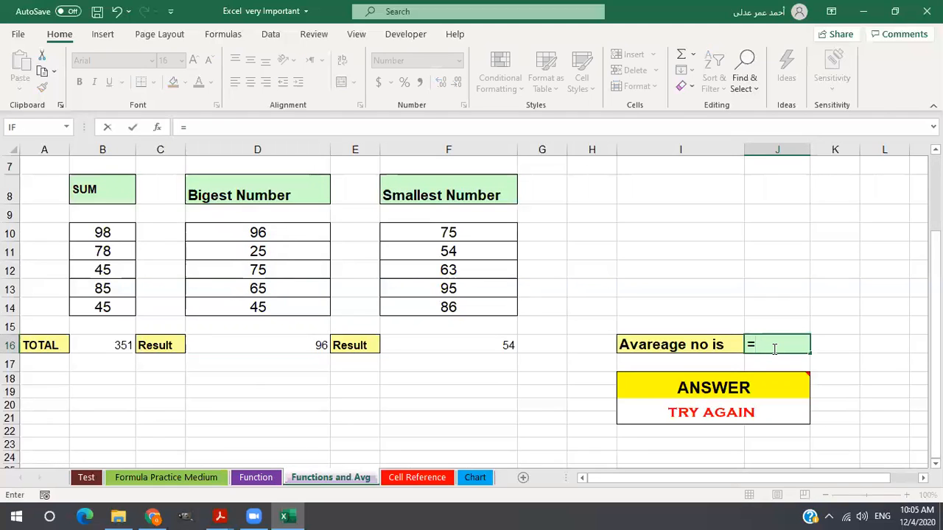
type("av")
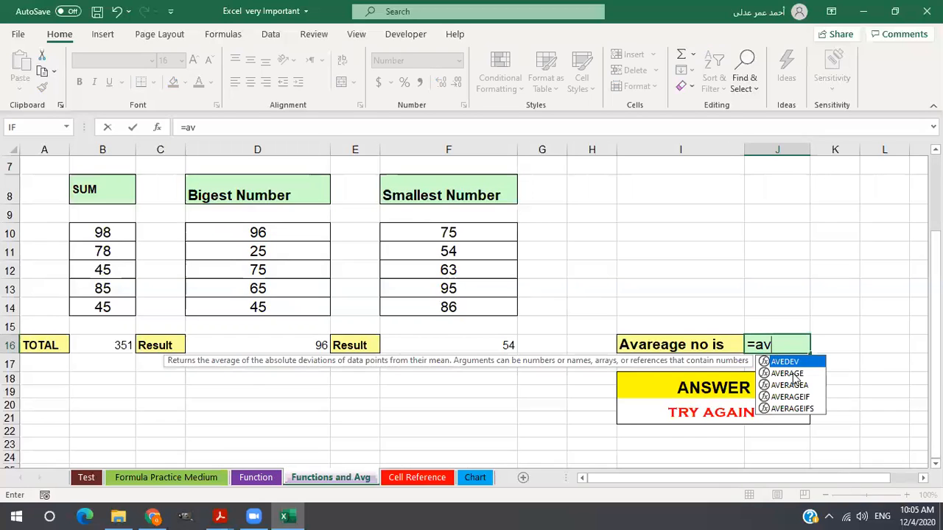
double_click(787, 373)
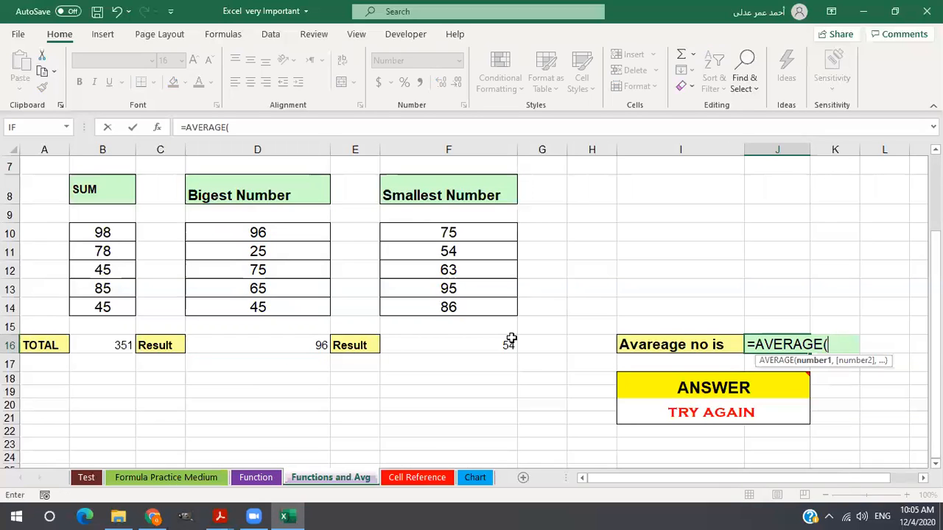
left_click(109, 346)
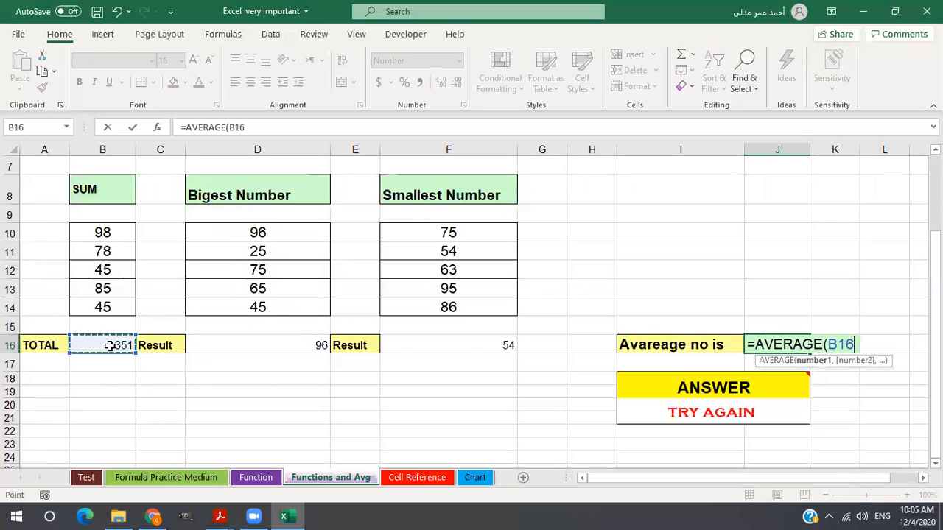
type(",")
left_click(293, 345)
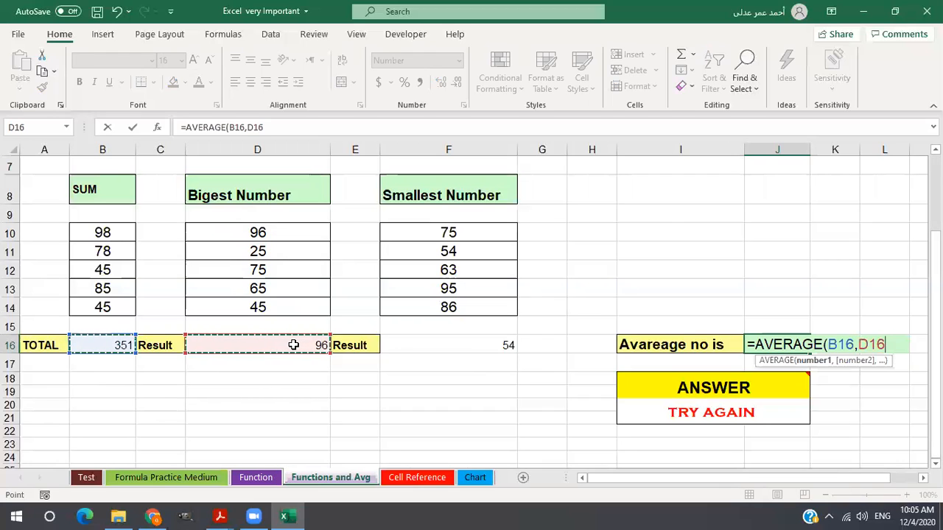
type(",")
left_click(458, 345)
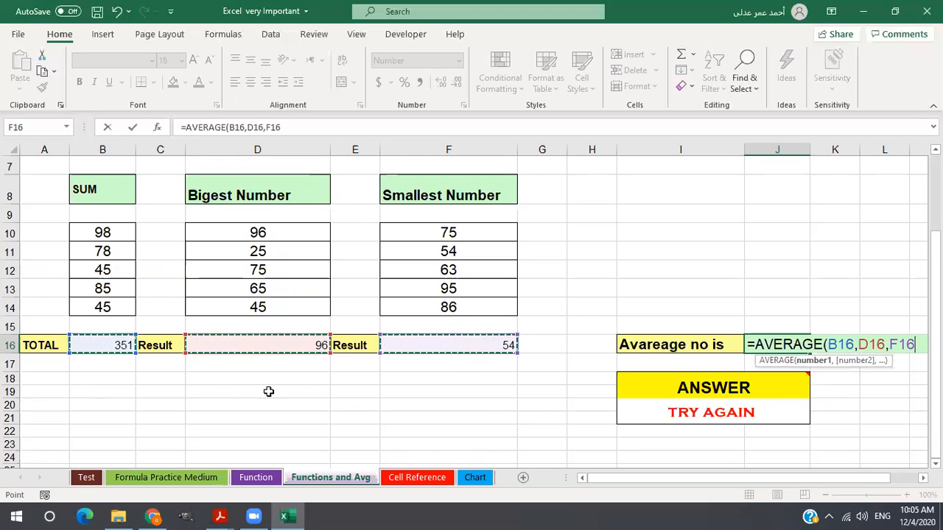
key("Escape")
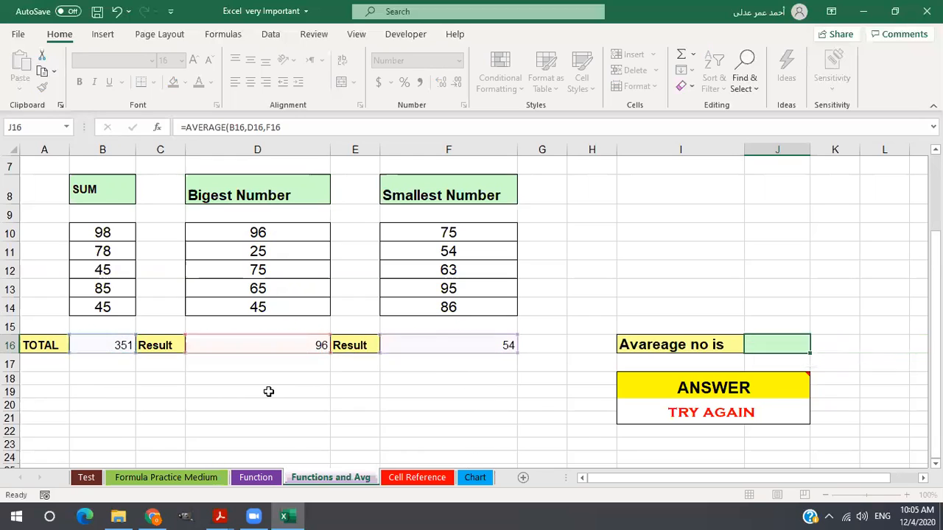
Select the three separate result cells B16, D16 and F16 together to examine them as one group.
left_click(123, 345)
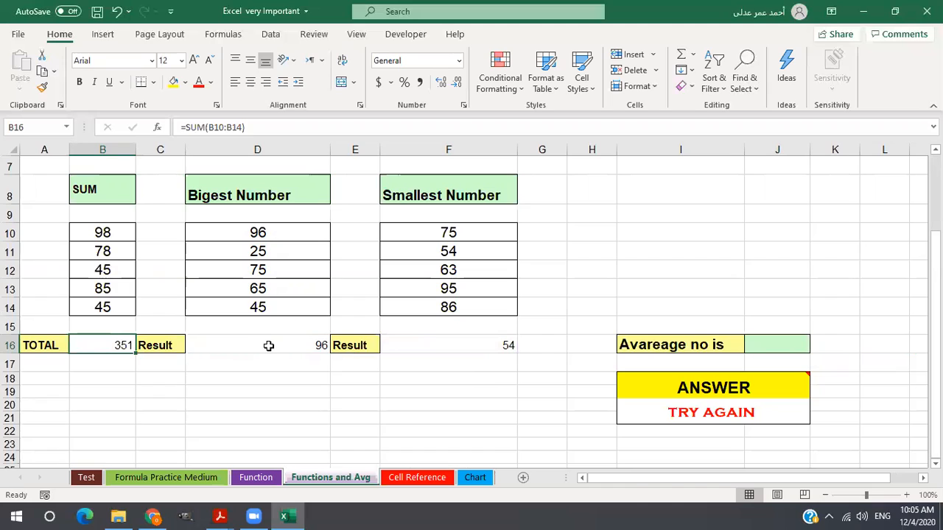
left_click(268, 346, "ctrl")
left_click(433, 344, "ctrl")
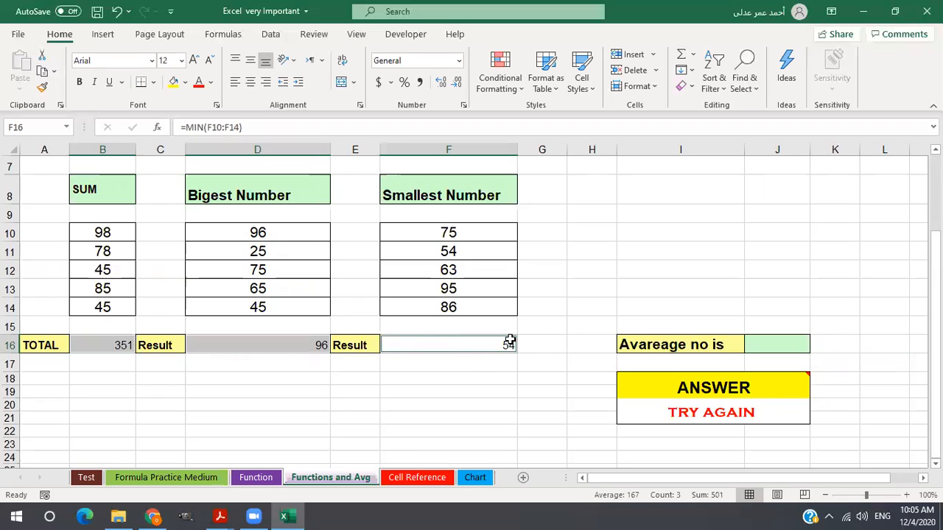
Calculate the average in J16 with the AVERAGE function over the three result cells B16, D16 and F16.
left_click(790, 348)
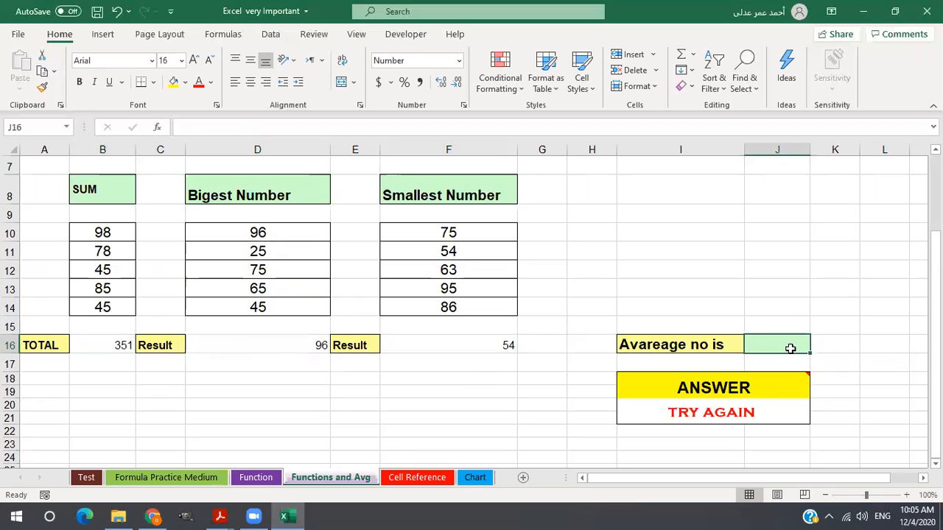
type("=")
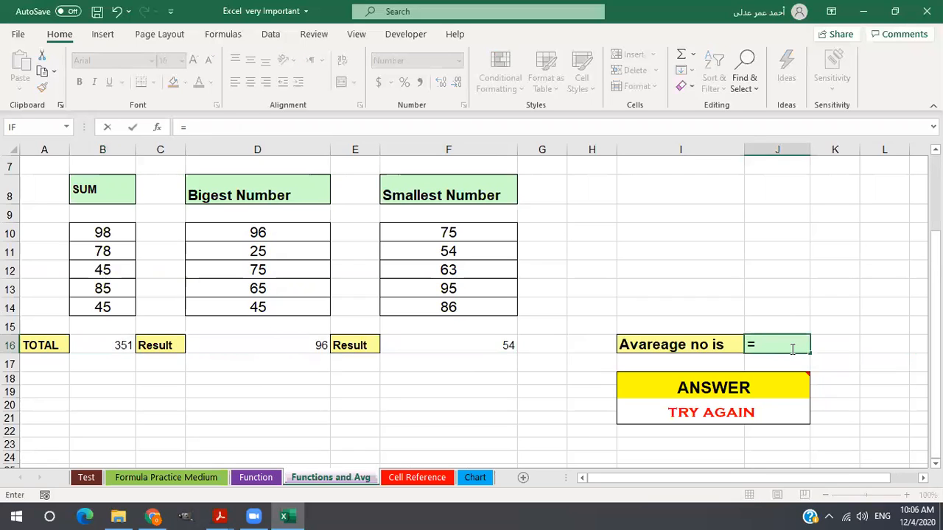
type("av")
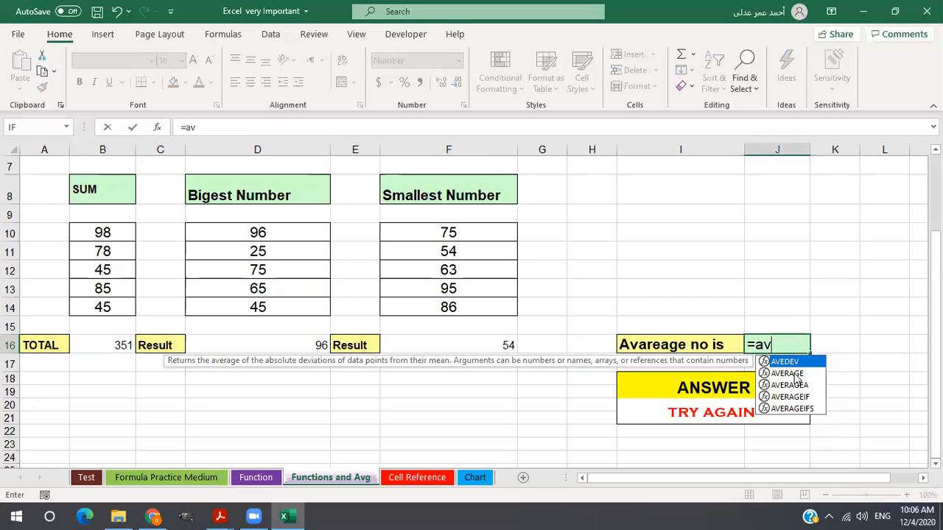
double_click(786, 374)
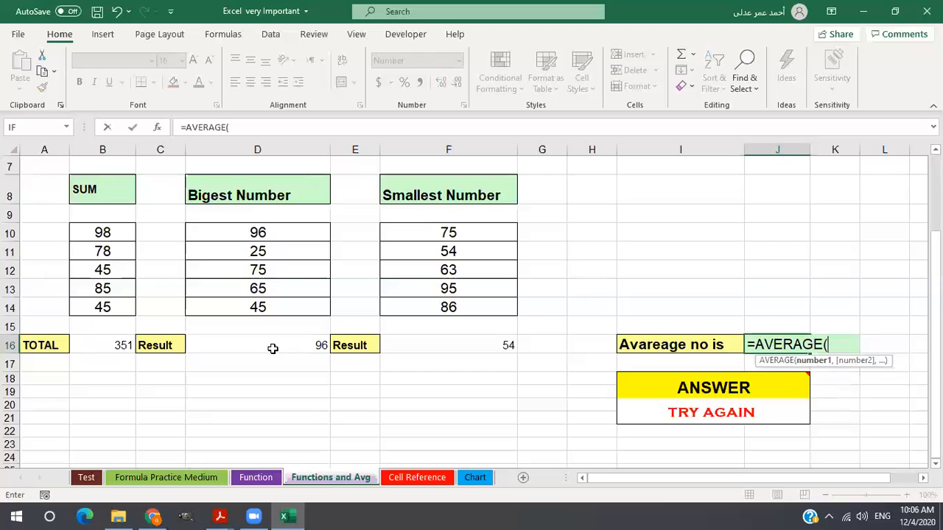
left_click(118, 345)
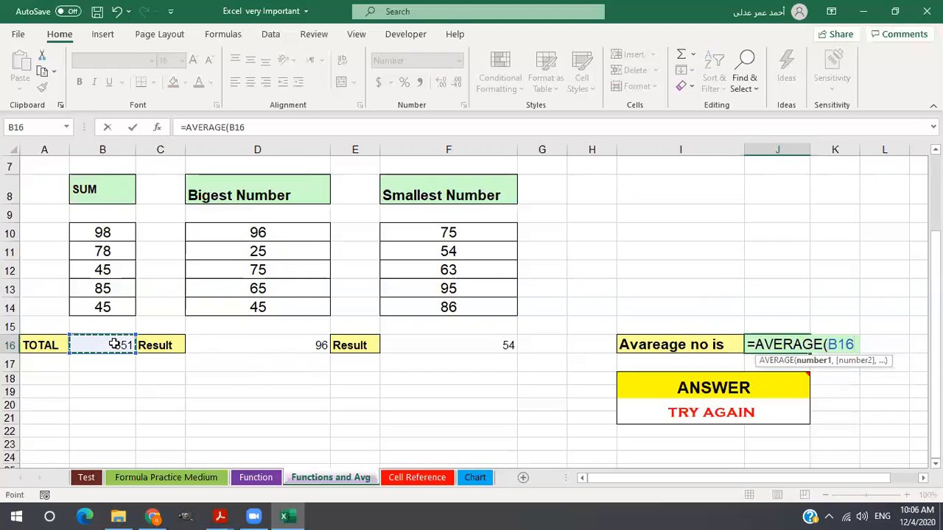
left_click(277, 345, "ctrl")
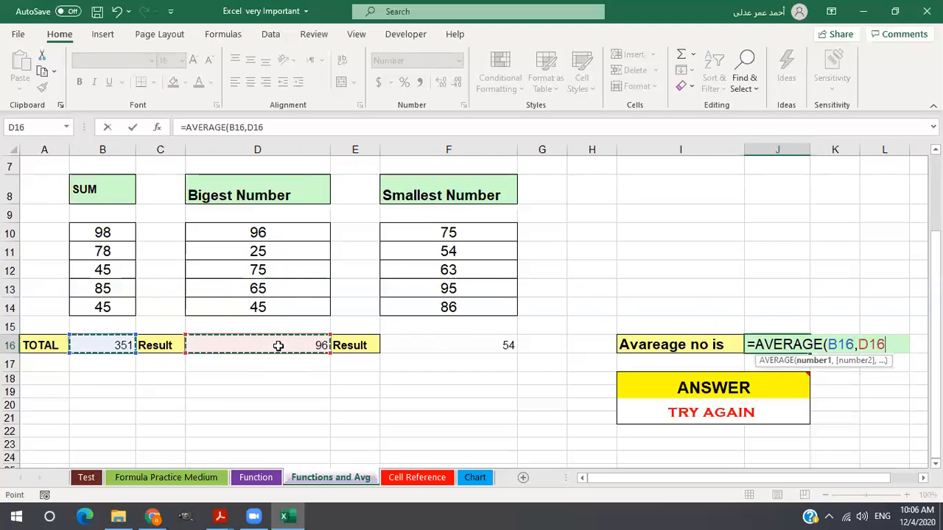
left_click(439, 340, "ctrl")
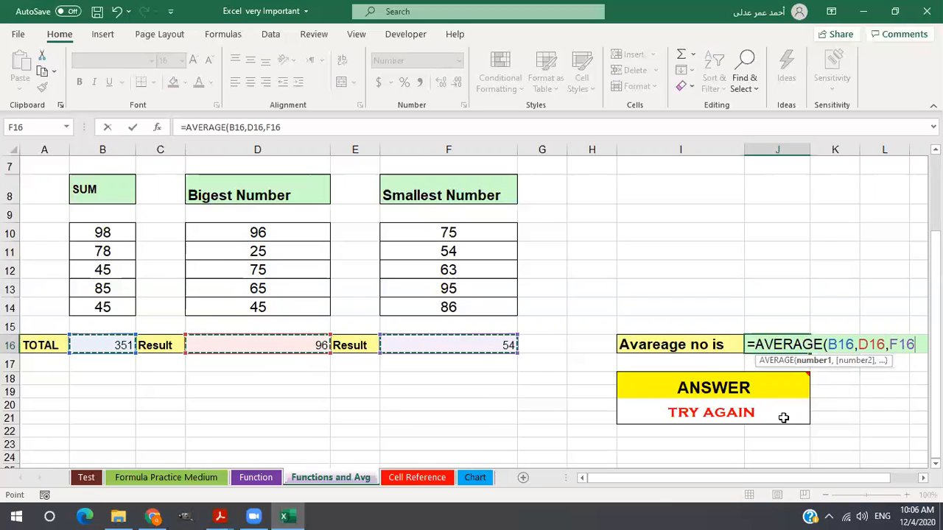
type(")")
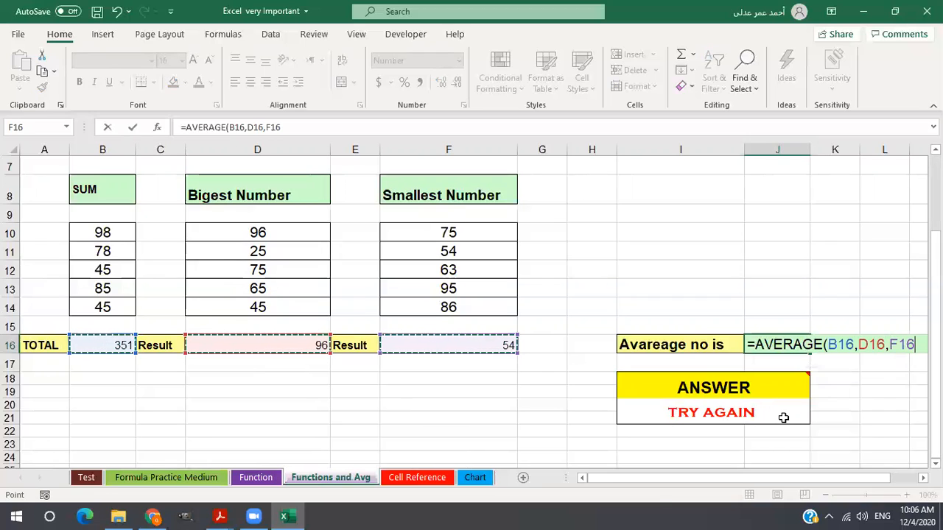
key("Return")
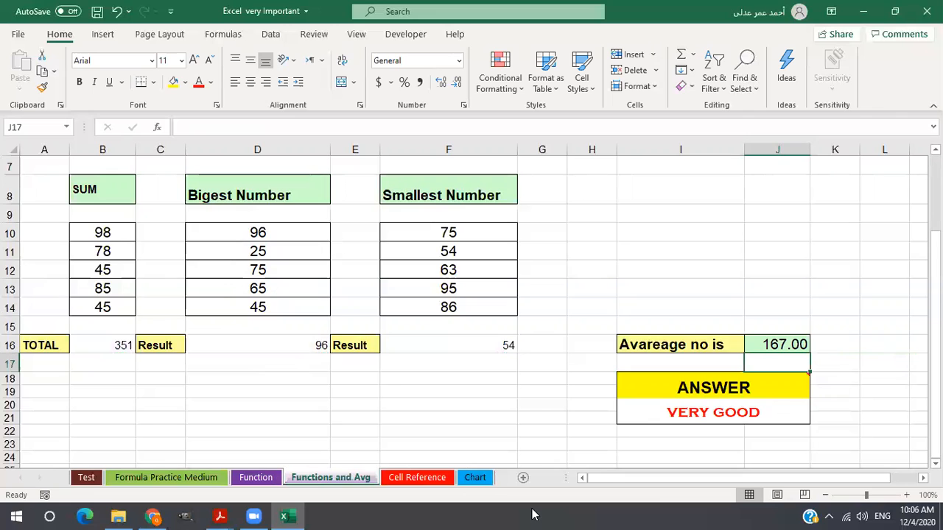
Switch to Adobe Acrobat Reader and view the open worksheet no 5 Excel 1 and worksheet no 6 Excel 2 PDFs.
left_click(150, 515)
left_click(120, 516)
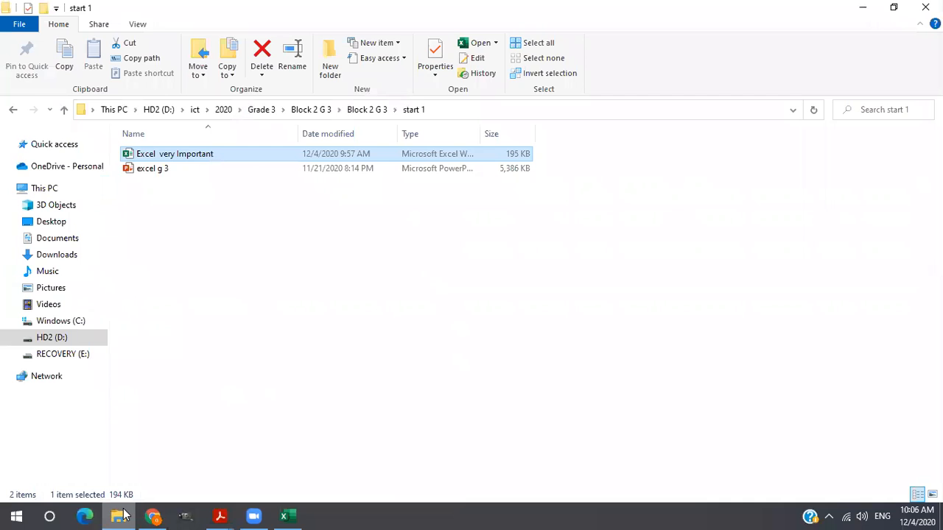
left_click(219, 515)
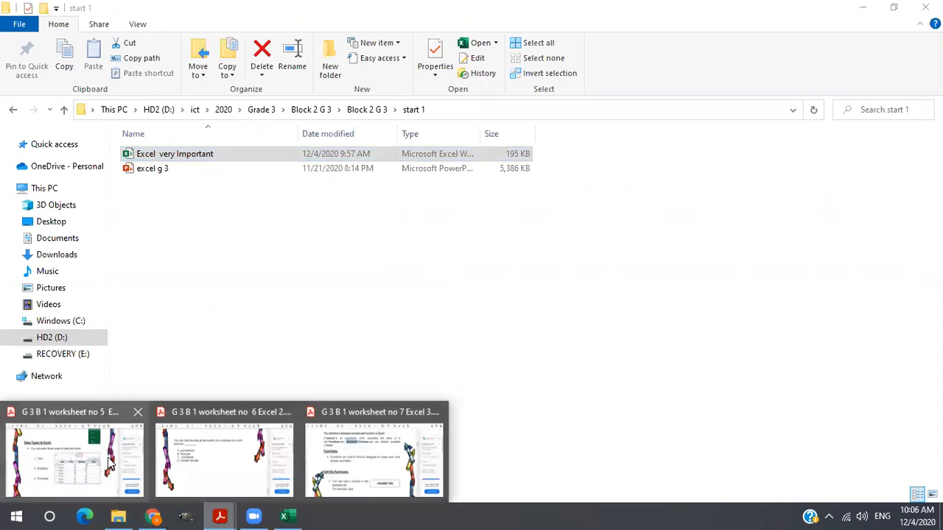
left_click(109, 463)
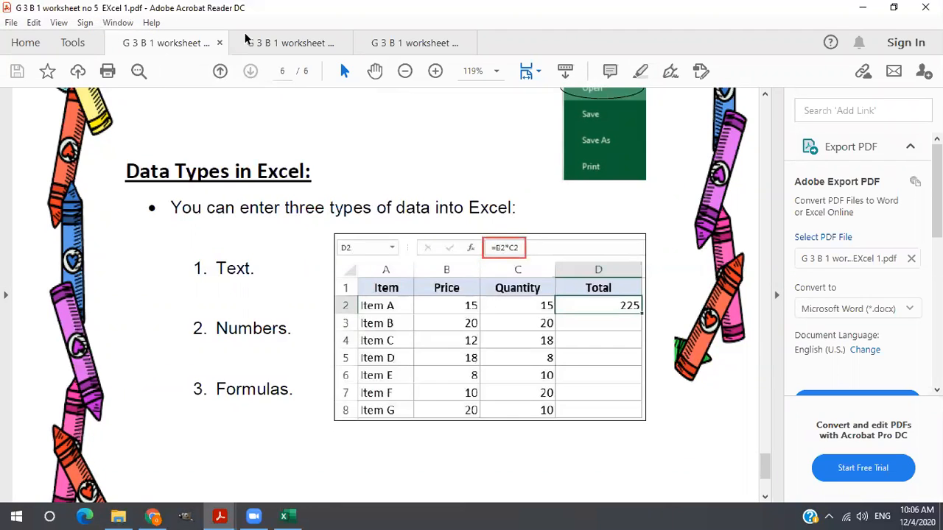
left_click(272, 45)
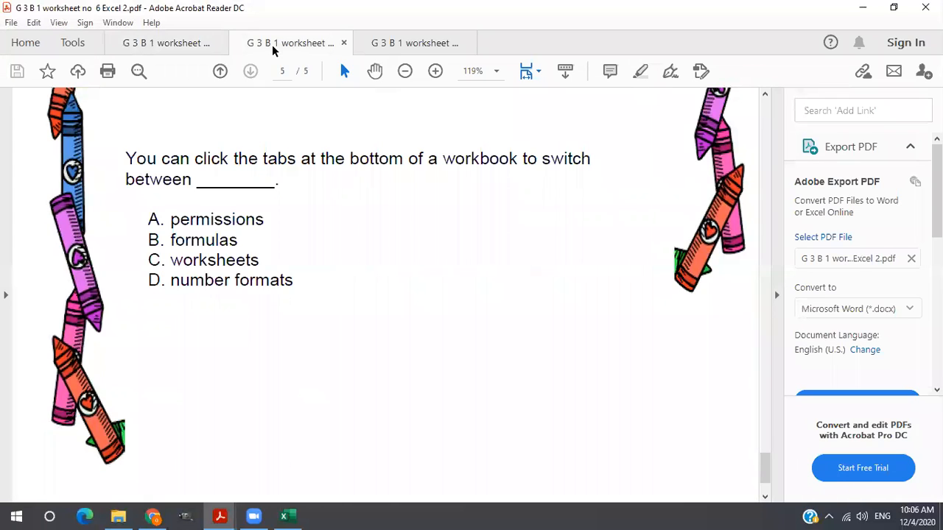